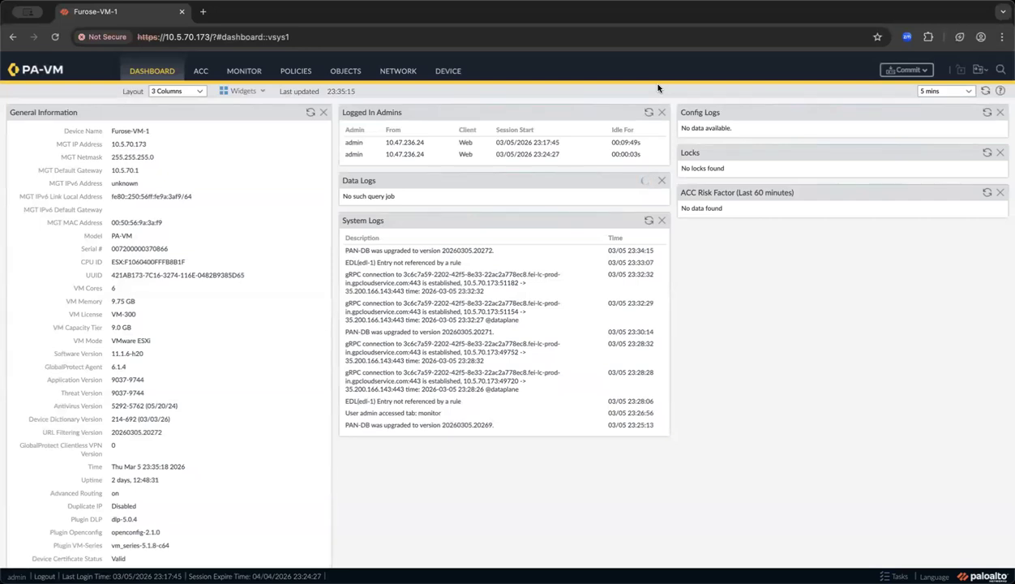
# Start a new custom report in the firewall's monitoring area and name it "Threat report"
pyautogui.click(241, 73)
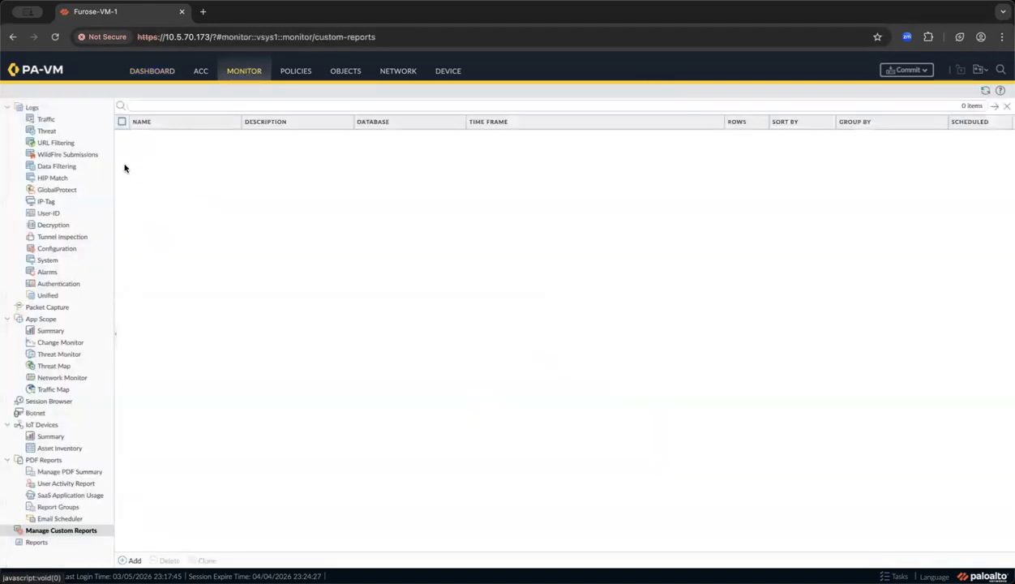
pyautogui.click(56, 519)
pyautogui.click(60, 530)
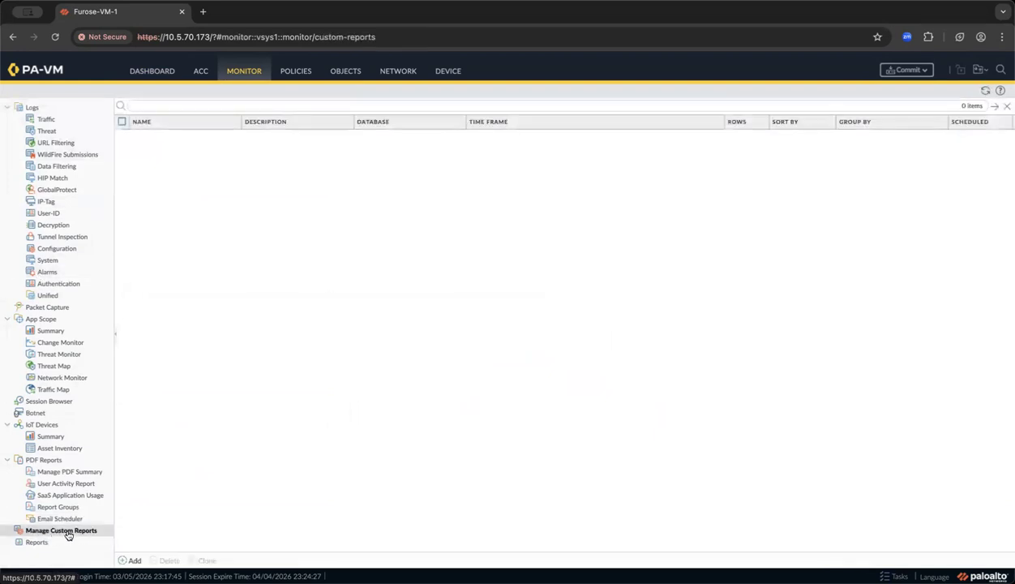
pyautogui.click(130, 560)
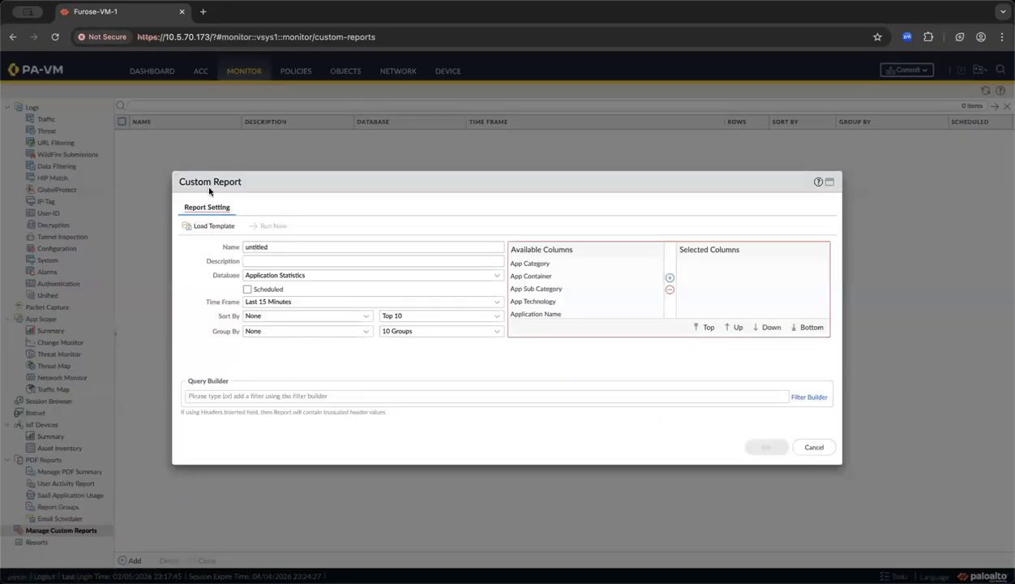
pyautogui.doubleClick(258, 246)
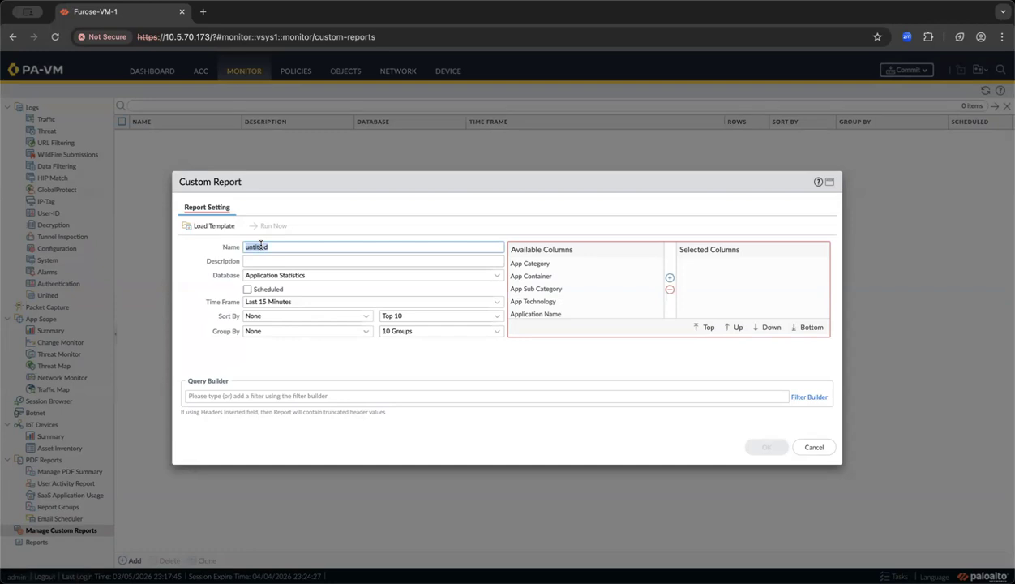
pyautogui.write('Threat report')
pyautogui.click(267, 260)
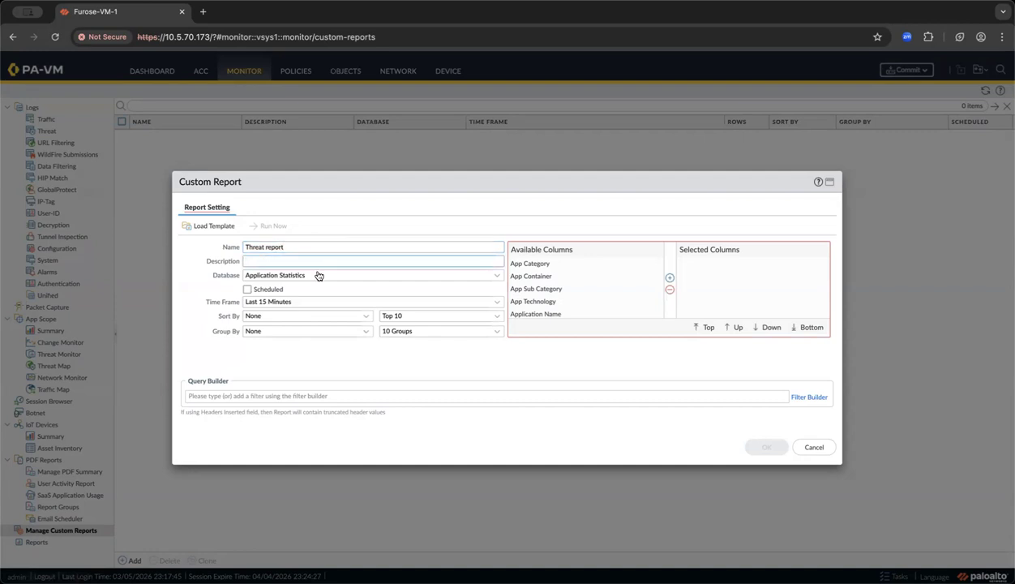
# Set the report's database to Threat from the summary databases, not from the detailed logs
pyautogui.click(488, 277)
pyautogui.click(489, 277)
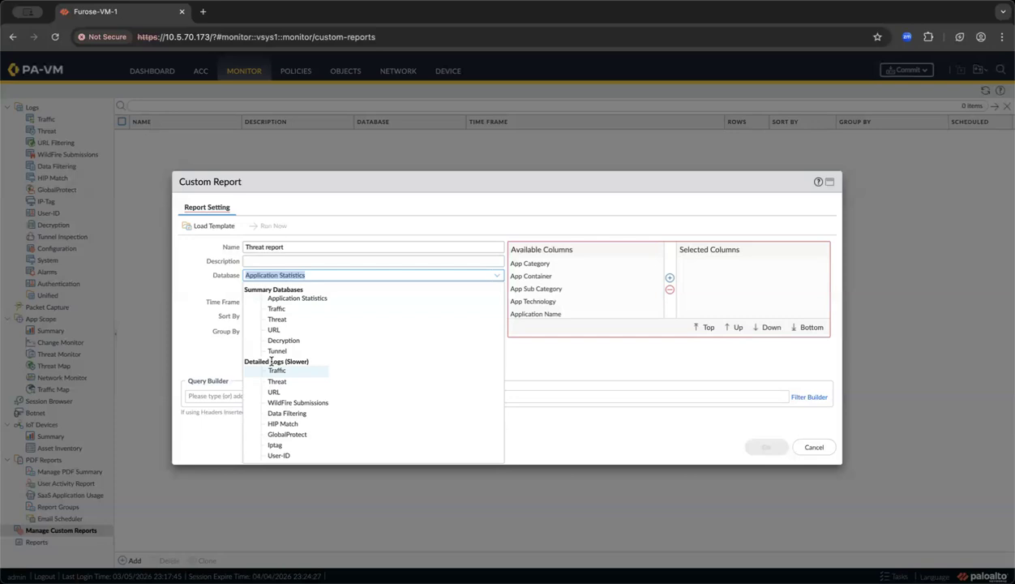
pyautogui.click(283, 327)
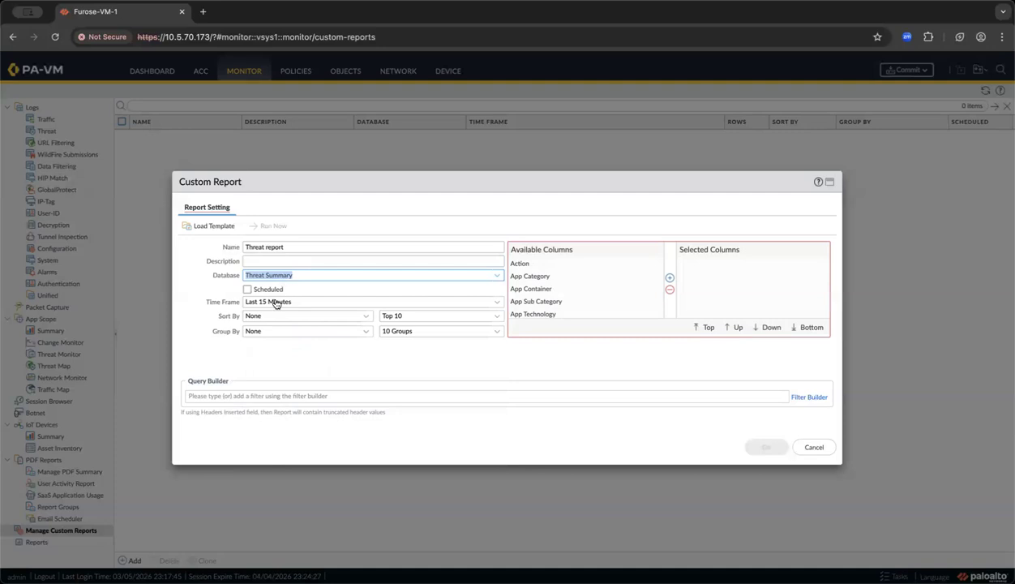
pyautogui.click(276, 304)
pyautogui.click(275, 303)
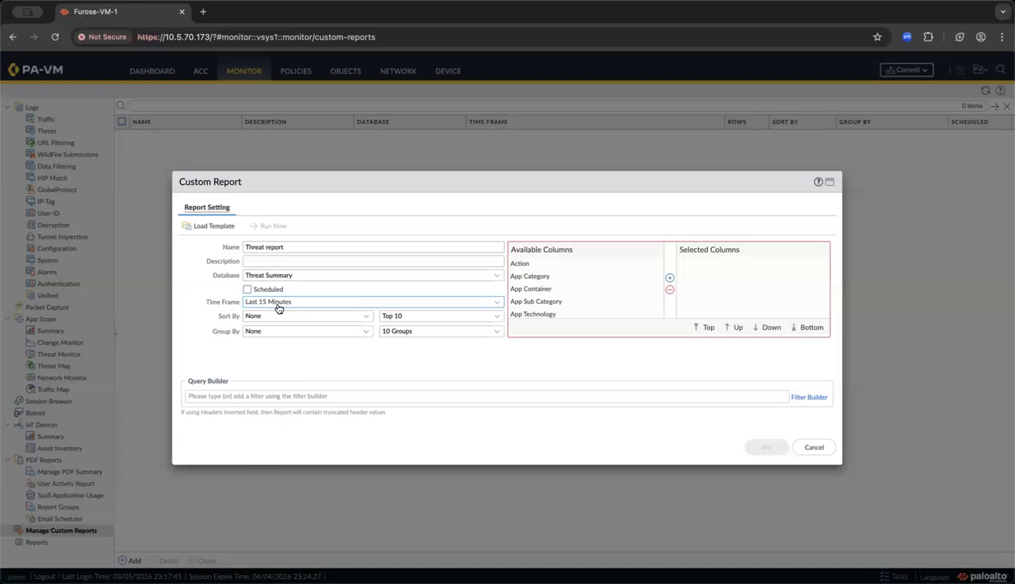
# Sort the report by Count and limit it to the Top 50 entries
pyautogui.click(323, 315)
pyautogui.click(284, 357)
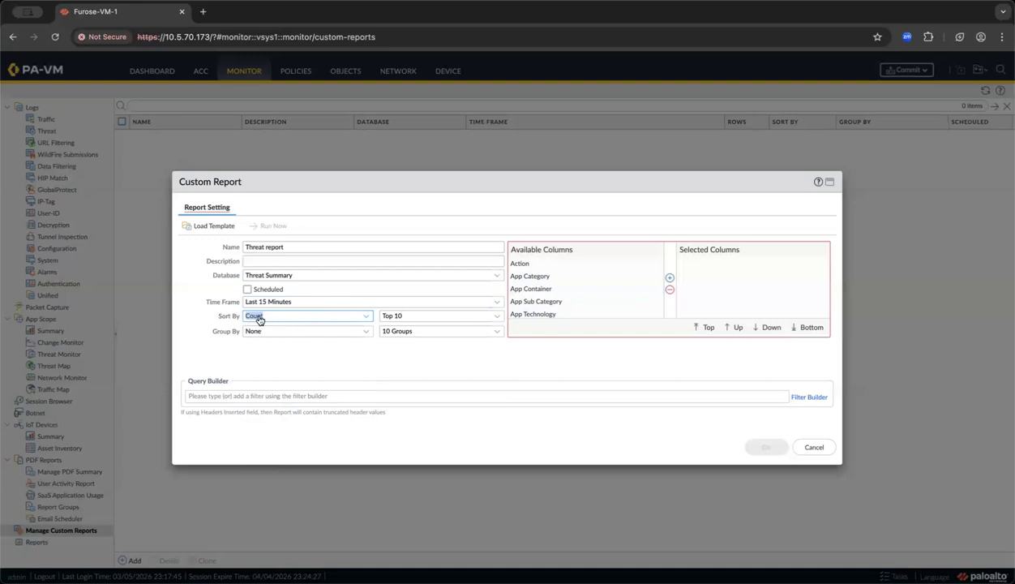
pyautogui.click(405, 317)
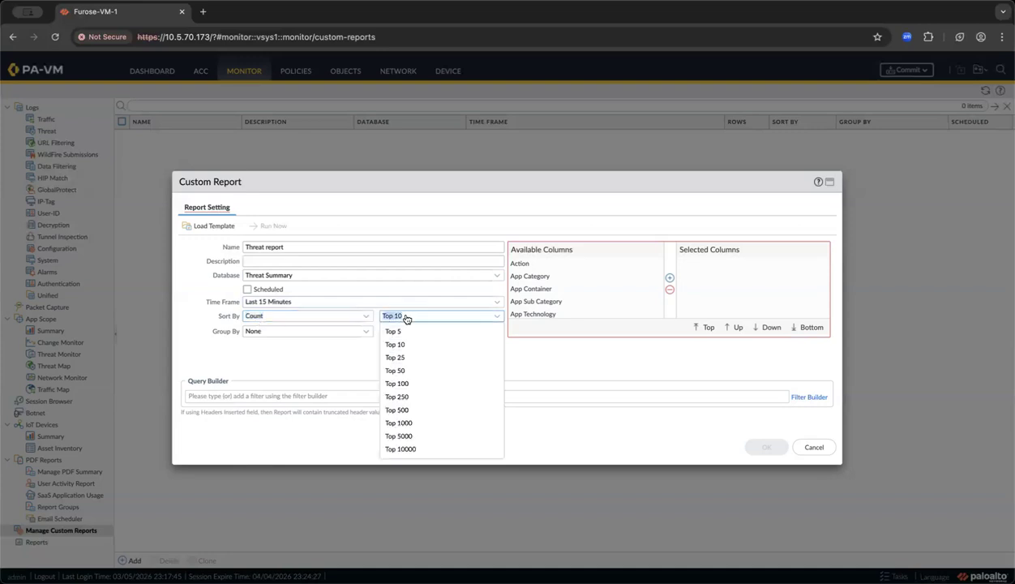
pyautogui.click(410, 370)
# Add Source Address and Source Country to the report's selected columns
pyautogui.click(531, 313)
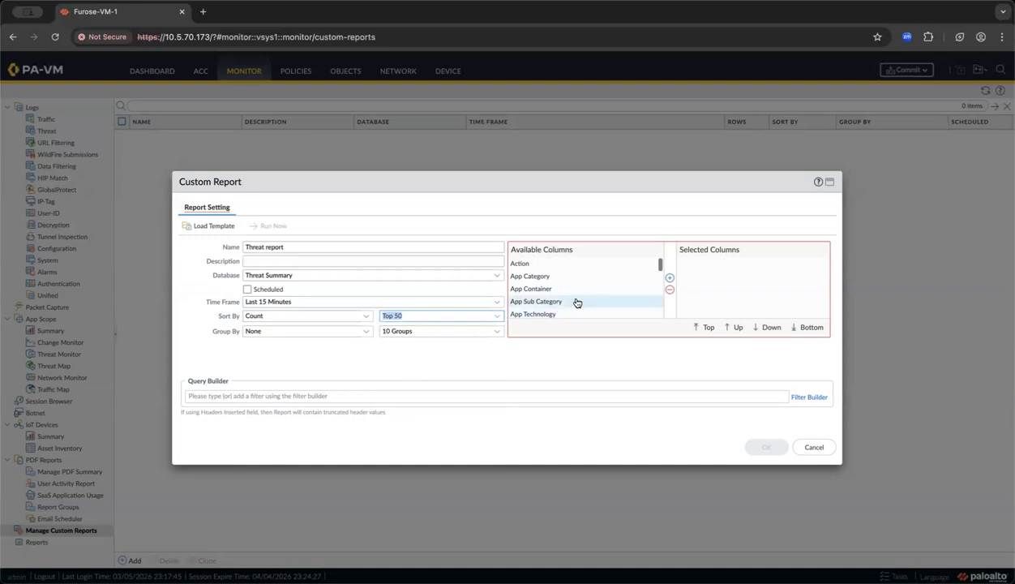
pyautogui.scroll(-1, 577, 303)
pyautogui.scroll(-6, 576, 303)
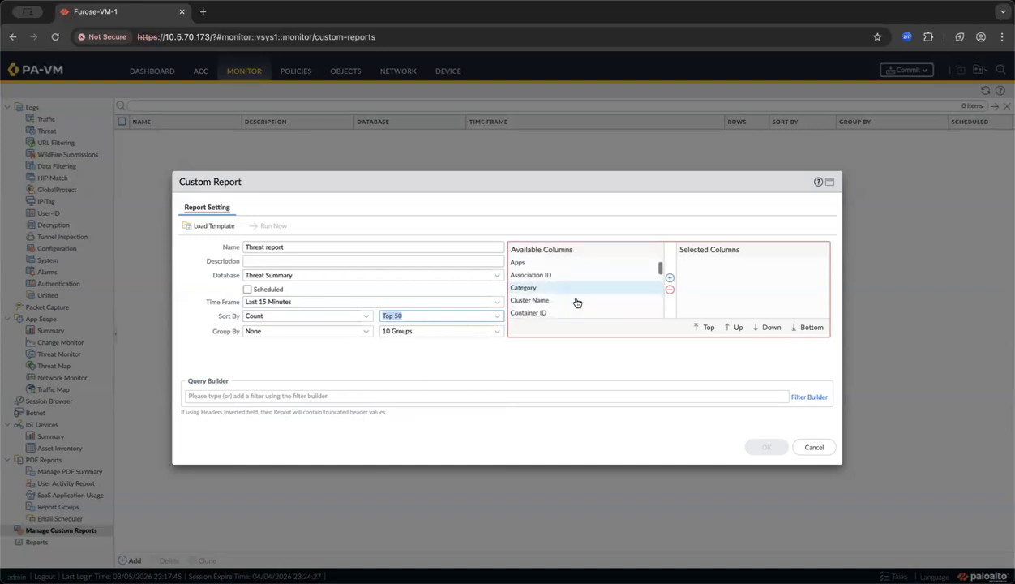
pyautogui.scroll(-10, 577, 303)
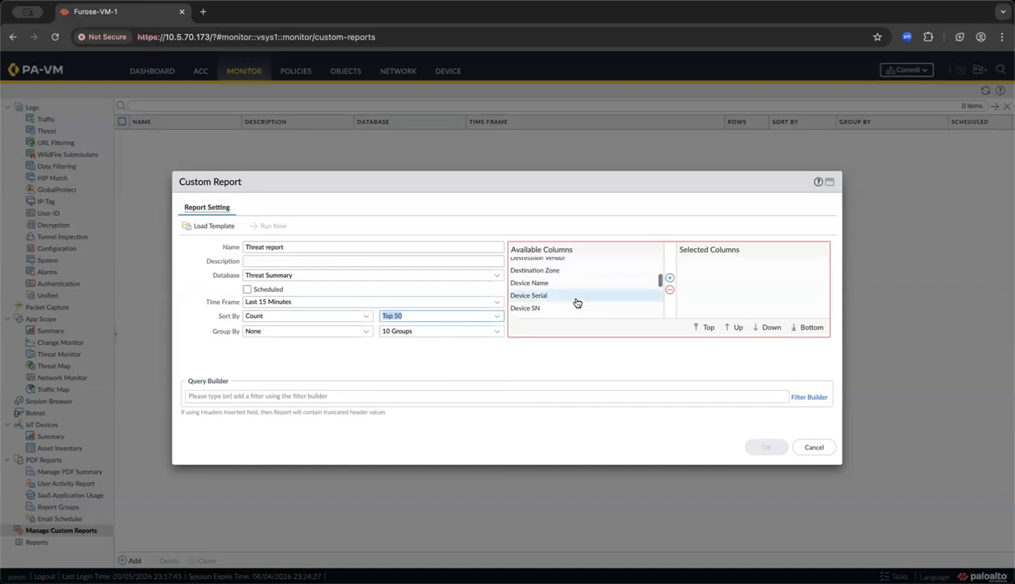
pyautogui.scroll(-8, 576, 304)
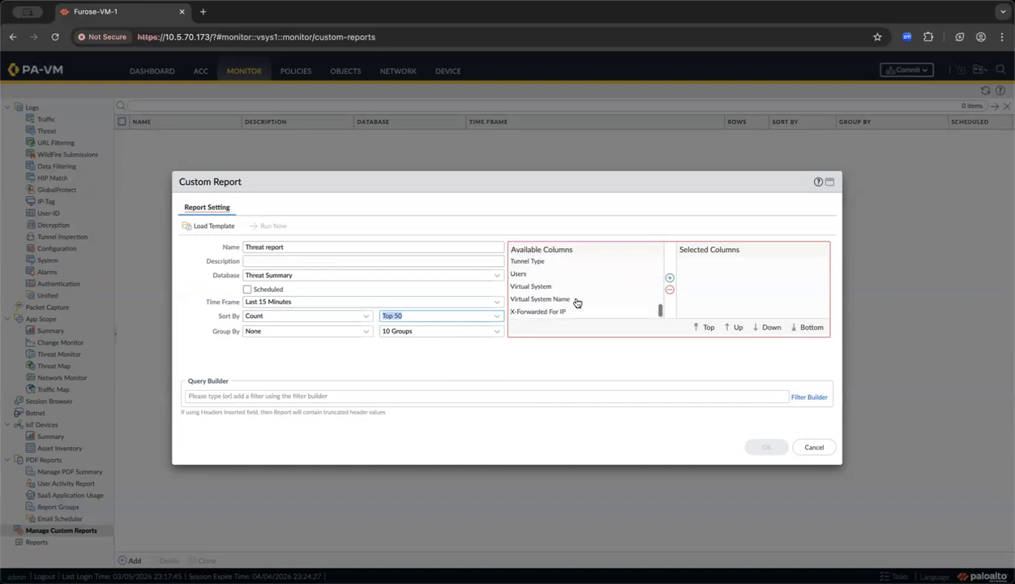
pyautogui.scroll(2, 577, 303)
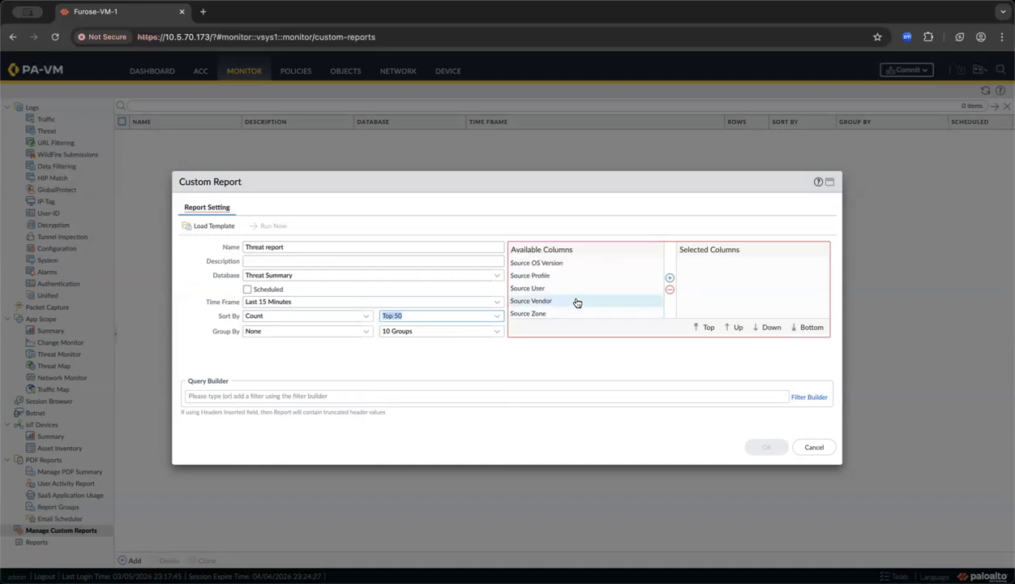
pyautogui.scroll(2, 576, 302)
pyautogui.scroll(3, 577, 303)
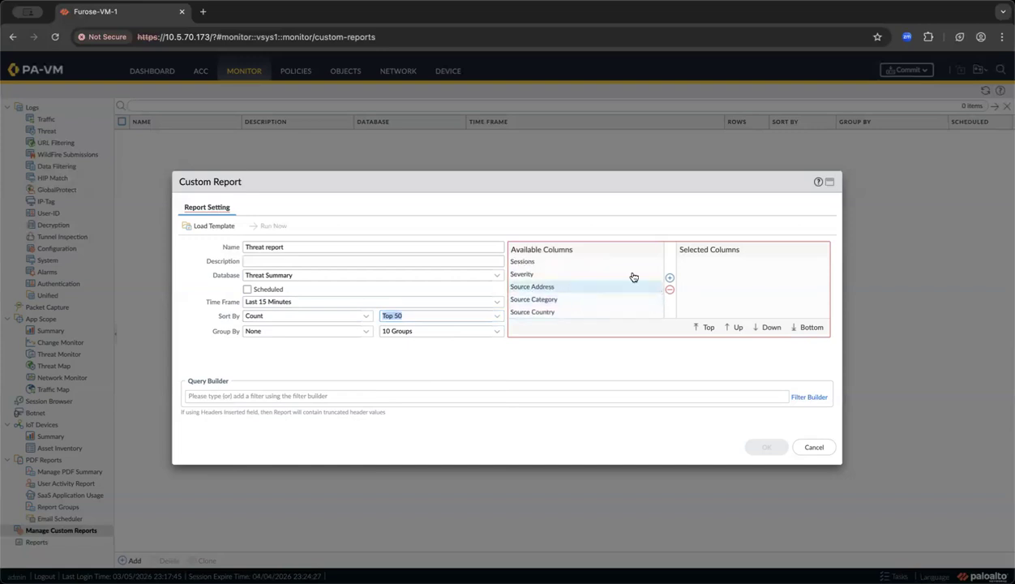
pyautogui.click(670, 278)
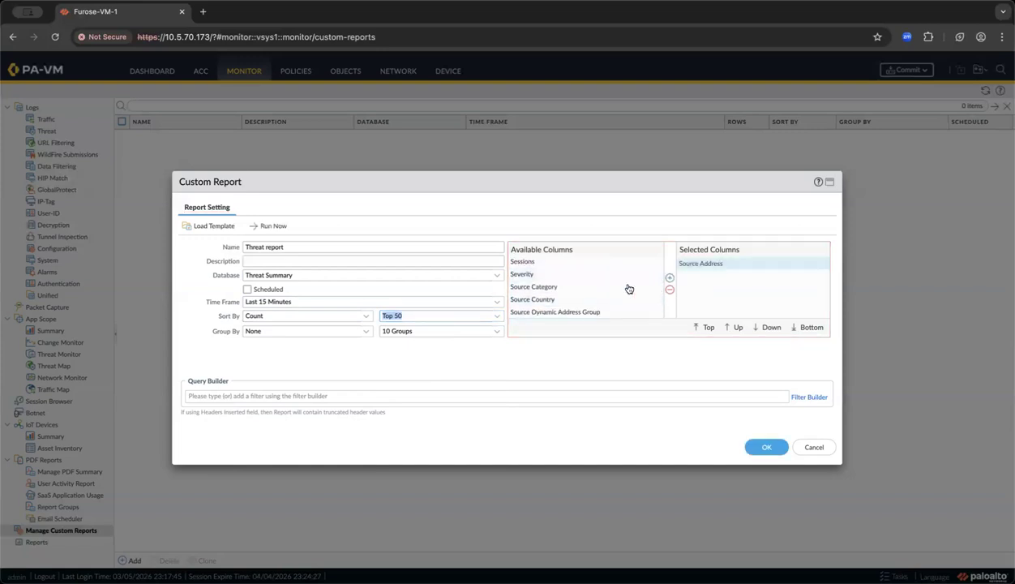
pyautogui.click(669, 277)
# Add Threat Name and Threat ID/Name to the report's selected columns
pyautogui.scroll(-10, 626, 281)
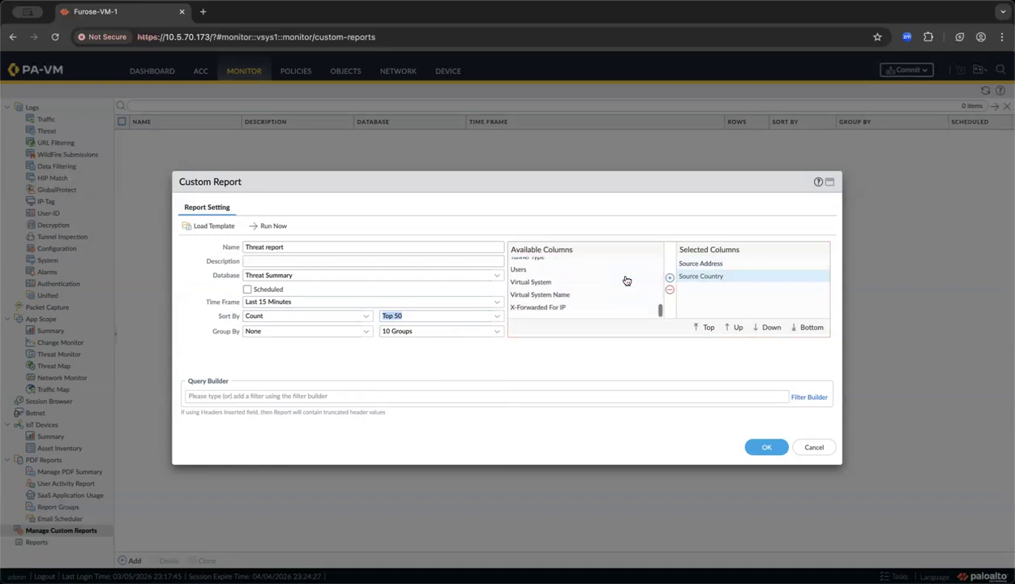
pyautogui.scroll(2, 626, 281)
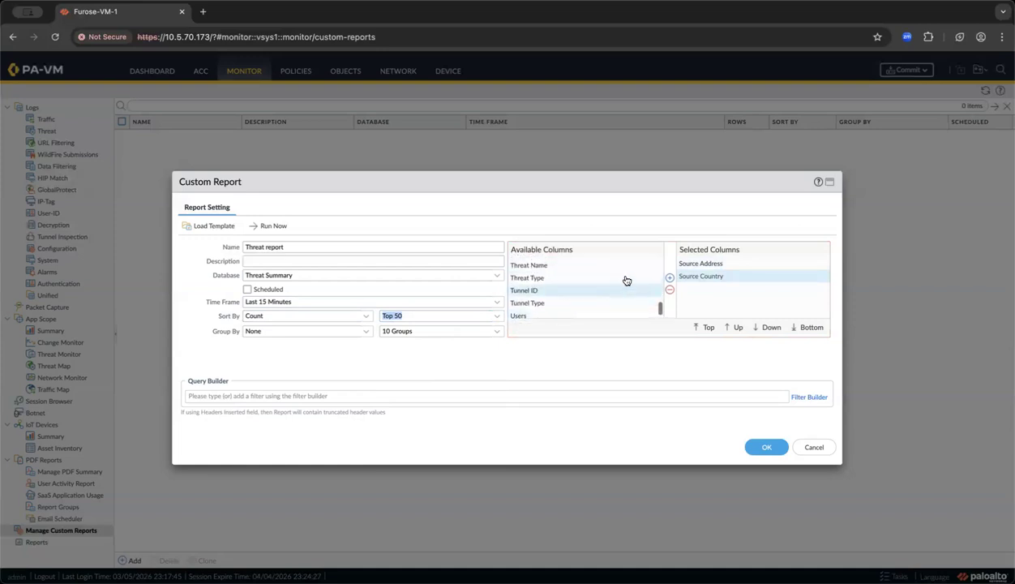
pyautogui.click(609, 266)
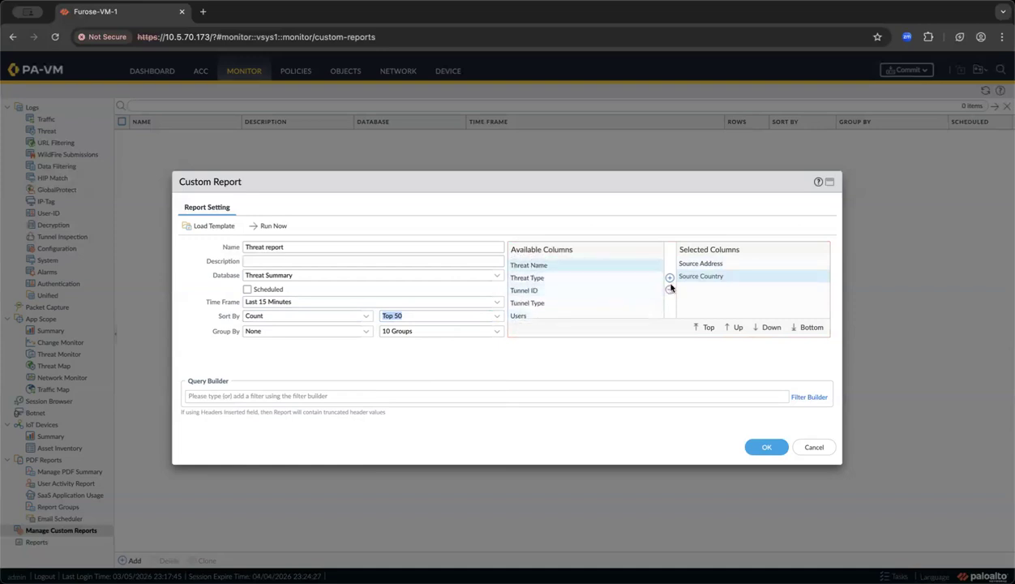
pyautogui.click(669, 278)
pyautogui.scroll(3, 589, 277)
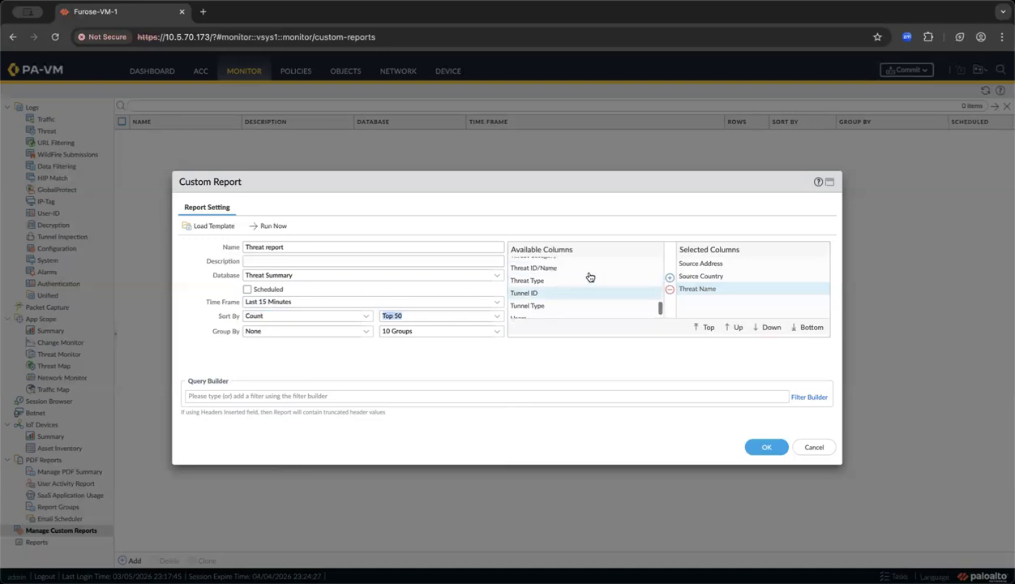
pyautogui.click(582, 283)
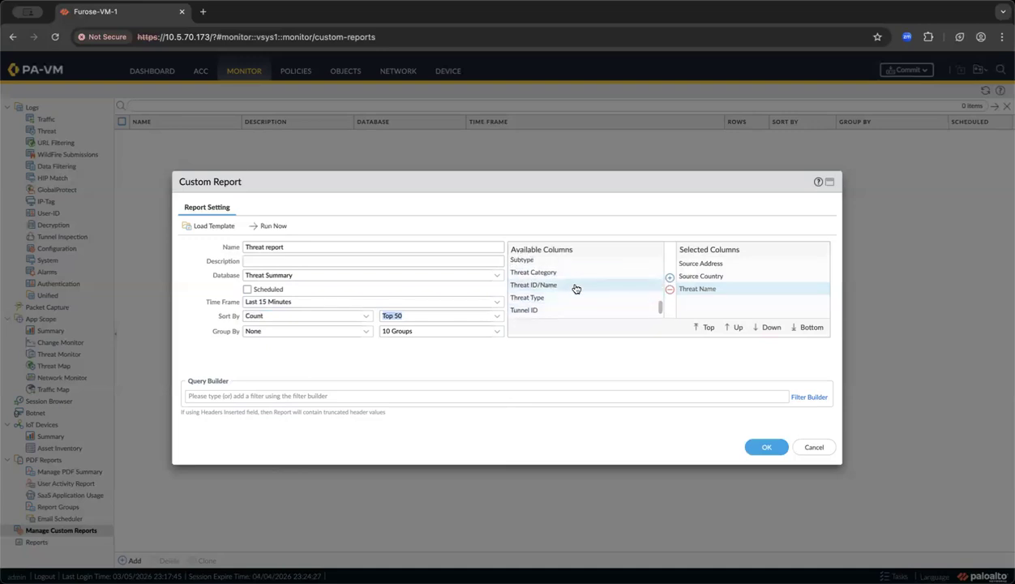
pyautogui.click(670, 278)
# Add Count to the report's selected columns so it matches the sort field
pyautogui.scroll(15, 598, 280)
pyautogui.scroll(-5, 554, 302)
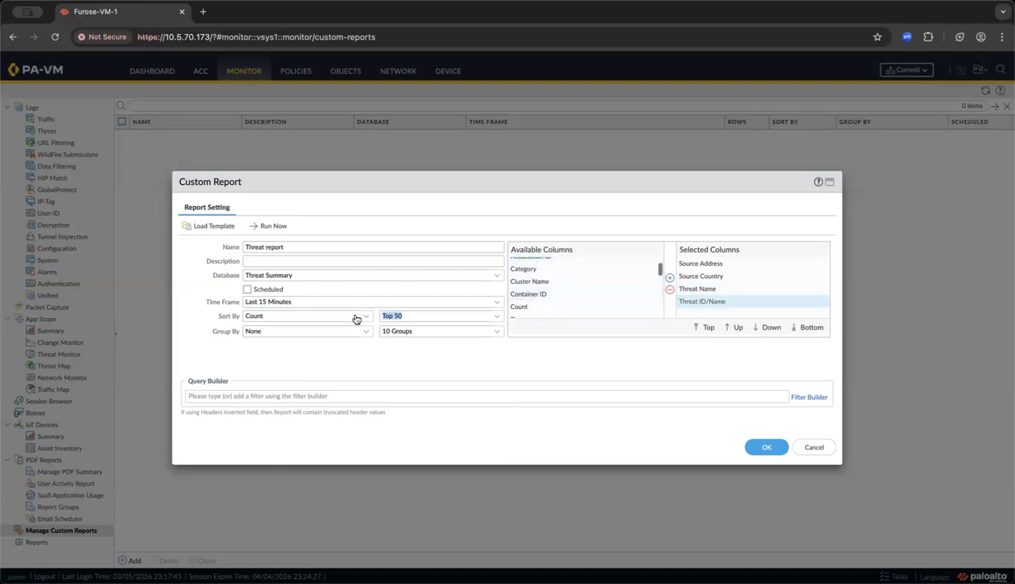
pyautogui.click(567, 306)
pyautogui.click(670, 279)
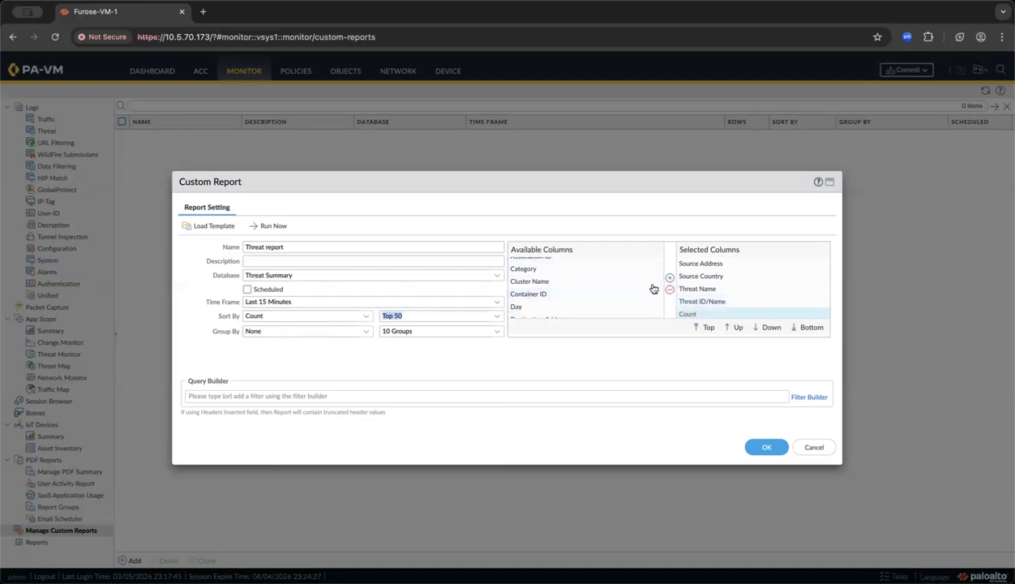
pyautogui.scroll(-1, 714, 297)
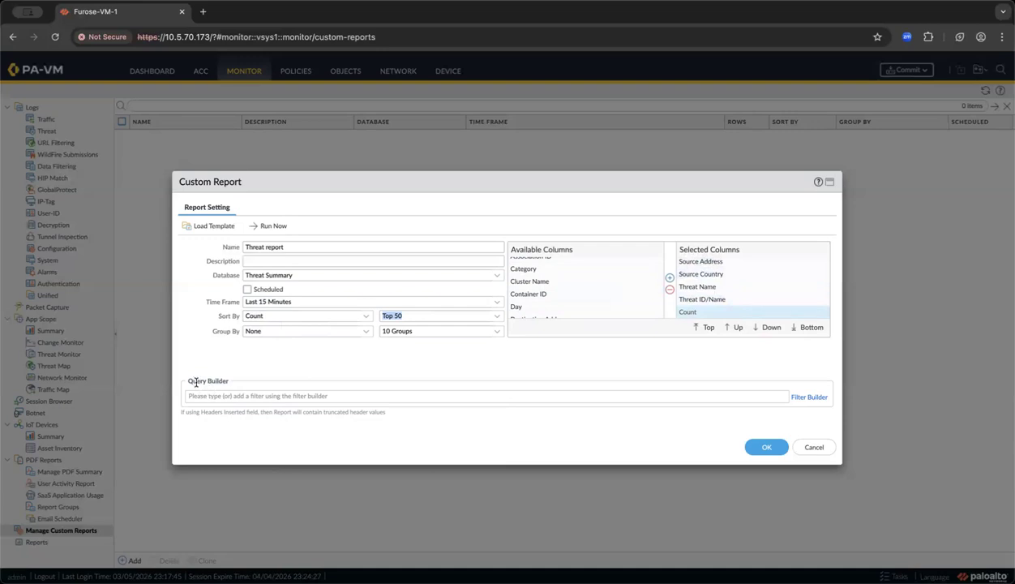
# Compose a log filter for the report with attribute Address, operator "not in" and value 10.0.0.1
pyautogui.click(806, 398)
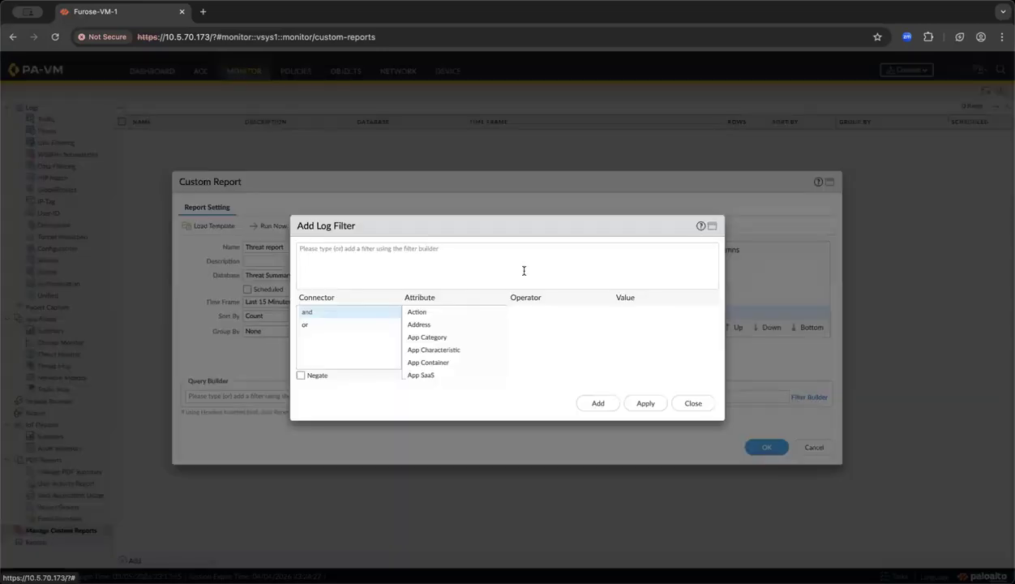
pyautogui.click(430, 323)
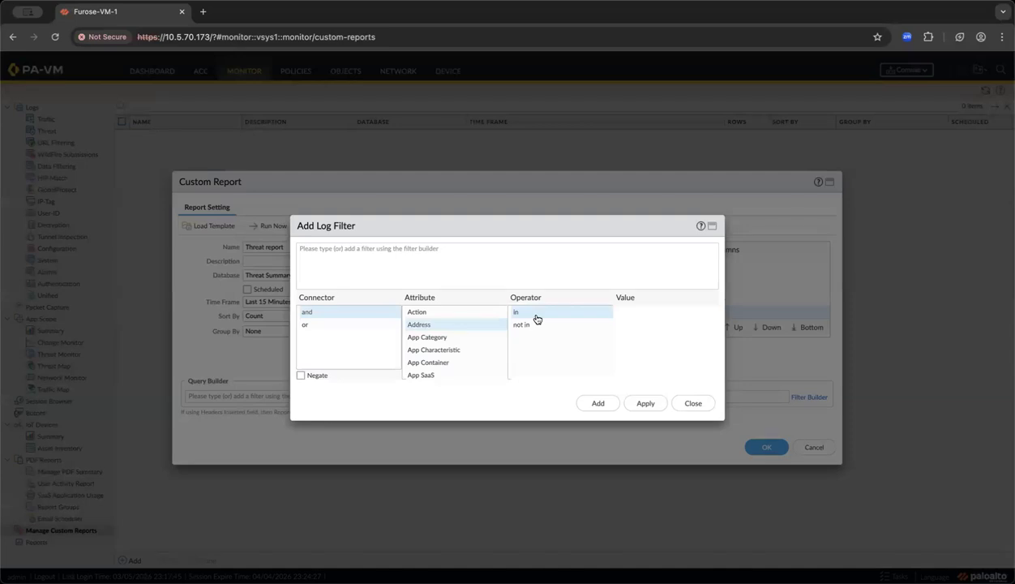
pyautogui.scroll(-5, 446, 363)
pyautogui.scroll(5, 448, 349)
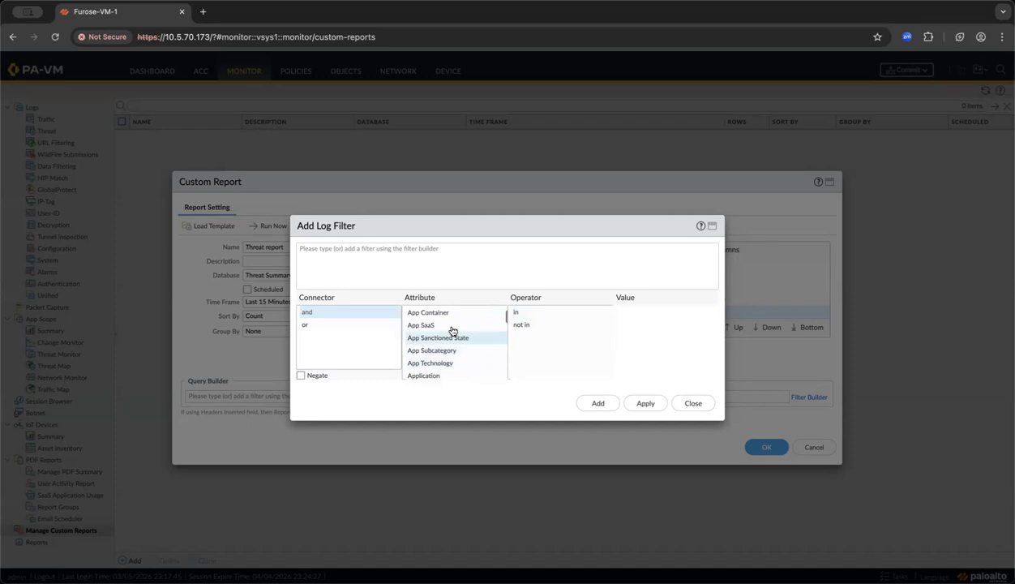
pyautogui.click(537, 327)
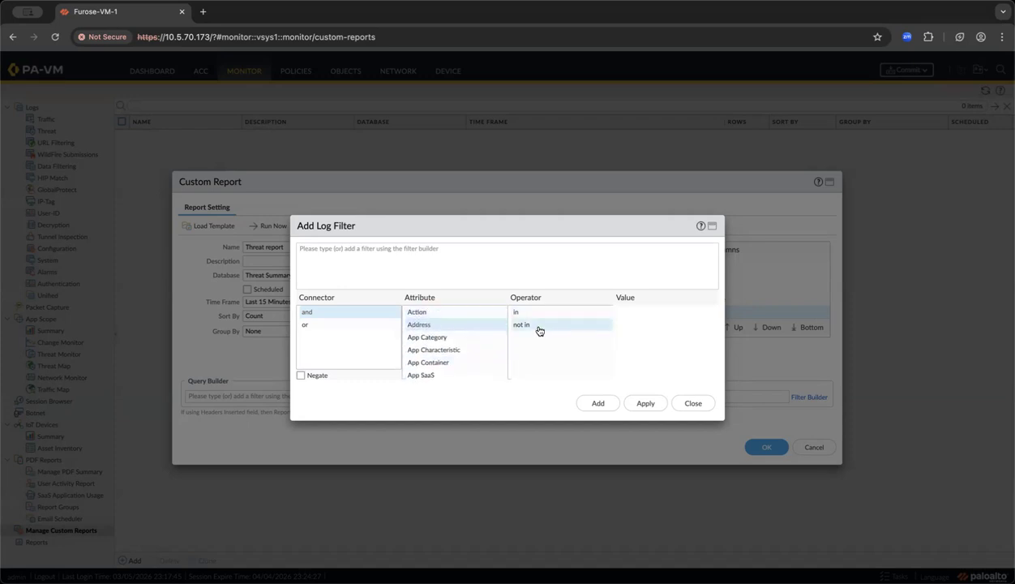
pyautogui.click(635, 312)
pyautogui.write('10.0.0.1')
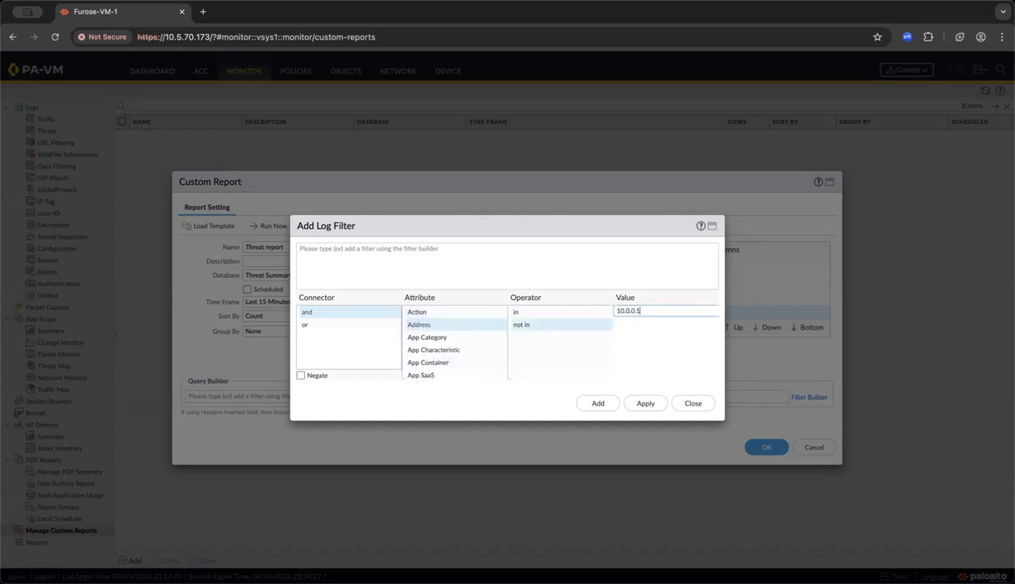
pyautogui.click(597, 403)
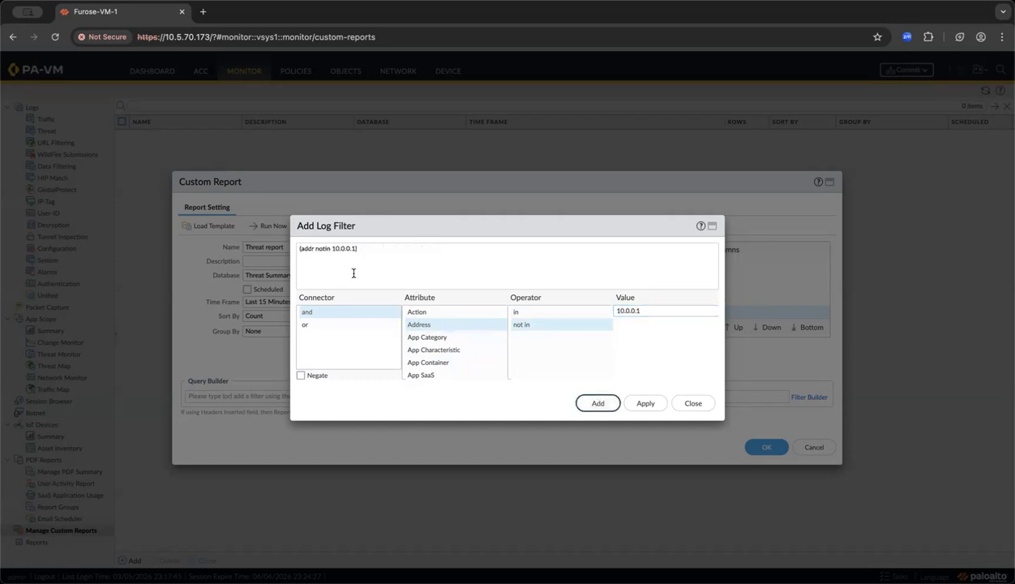
# Close the log filter builder without applying the address expression to the report
pyautogui.moveTo(358, 248); pyautogui.dragTo(309, 248)
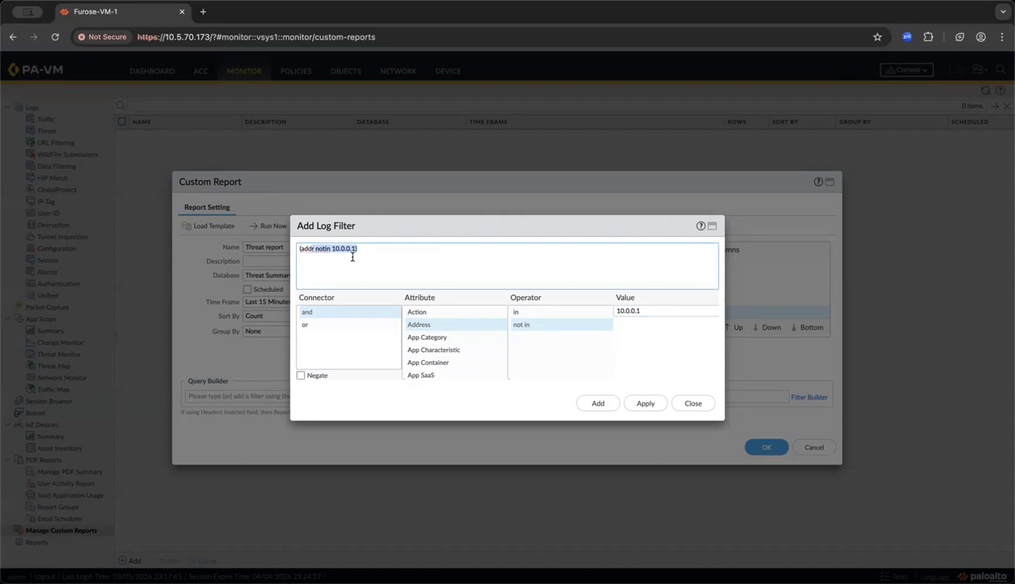
pyautogui.click(326, 249)
pyautogui.write('in')
pyautogui.click(679, 399)
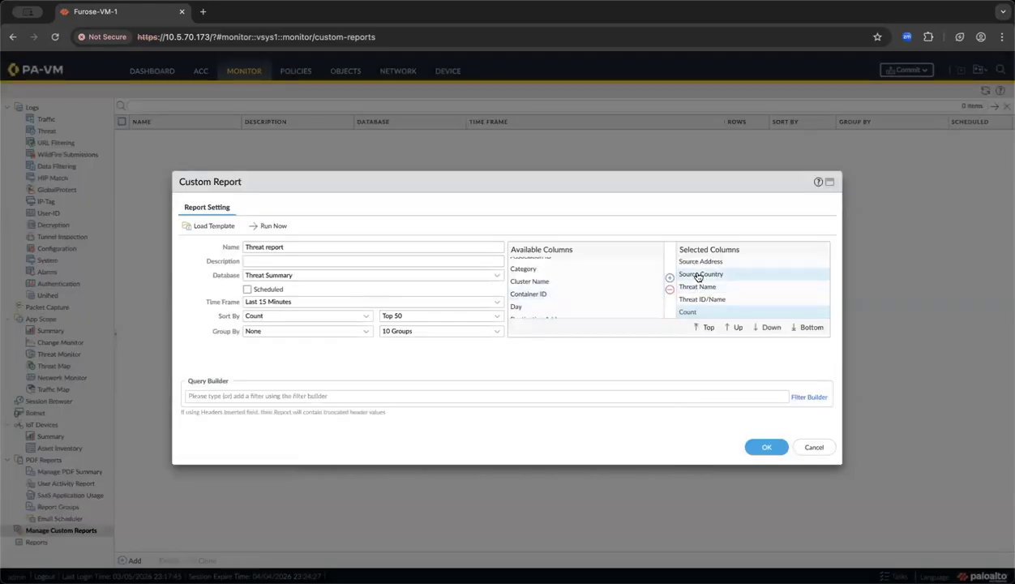
# Run the Threat report immediately to review its results, and close the result view to return to the report settings
pyautogui.click(270, 228)
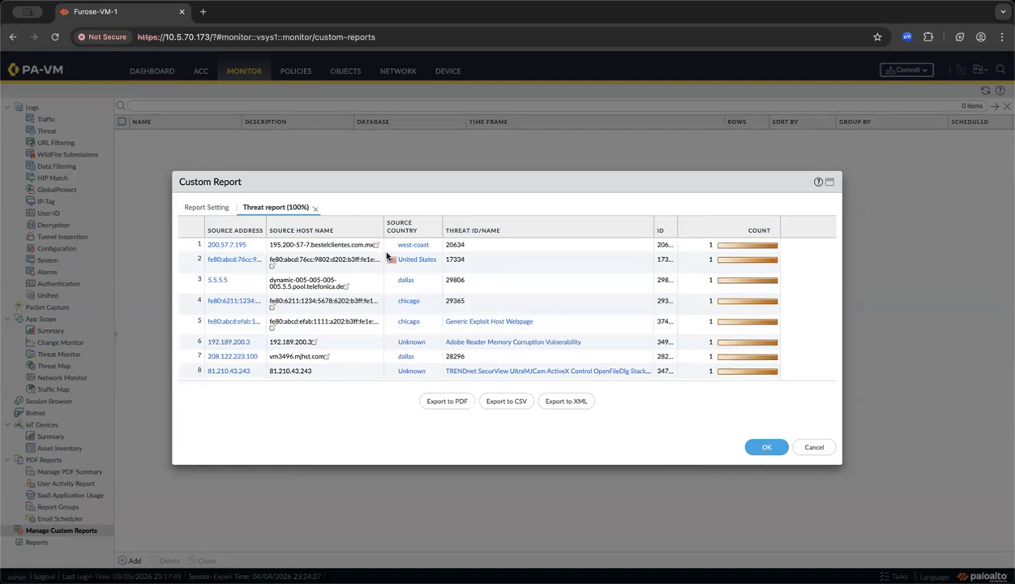
pyautogui.click(210, 208)
pyautogui.click(314, 208)
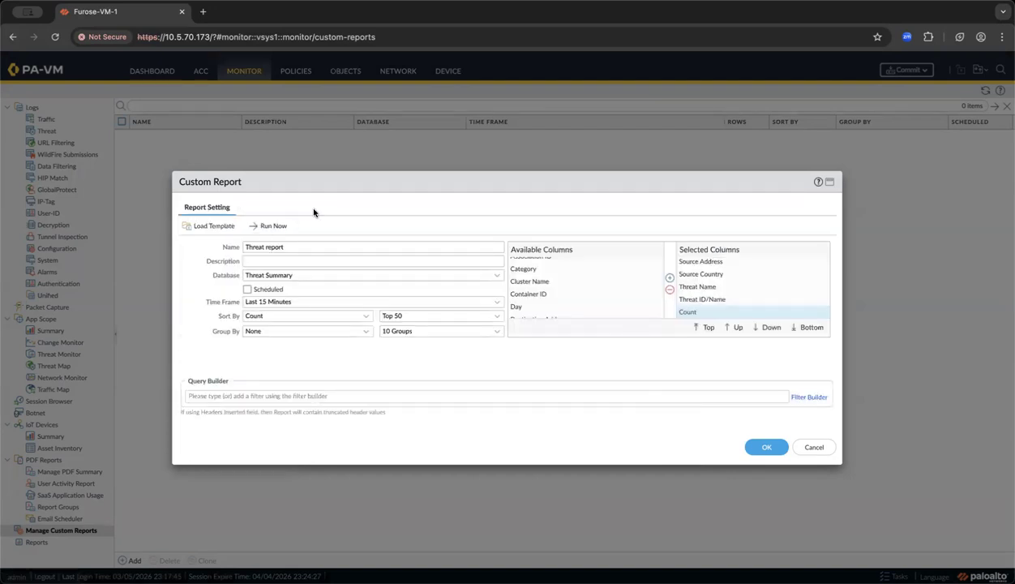
# Switch the report's time frame to a custom range starting 2026/03/05 at 11:30 pm
pyautogui.click(447, 297)
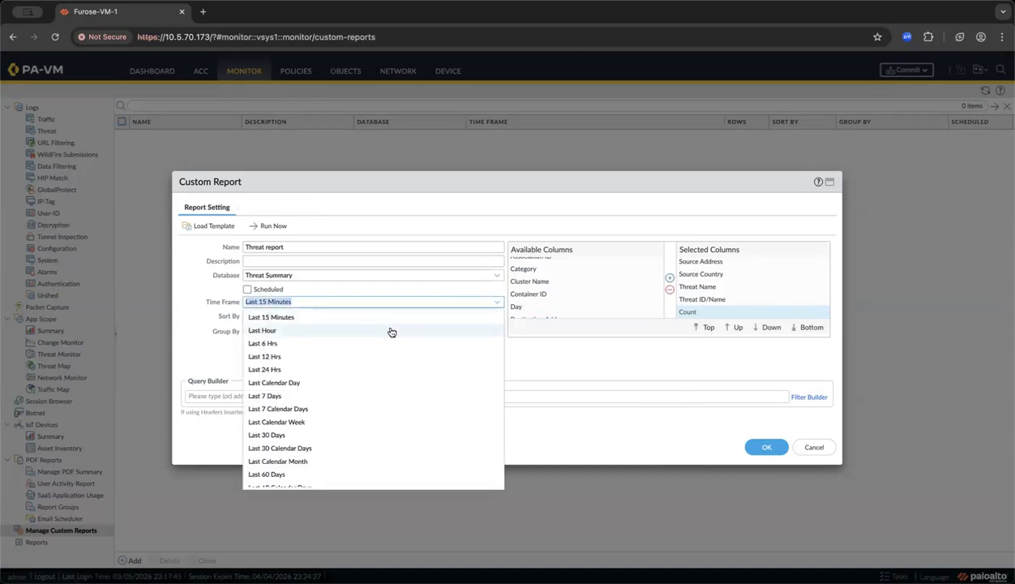
pyautogui.scroll(-3, 391, 333)
pyautogui.click(285, 482)
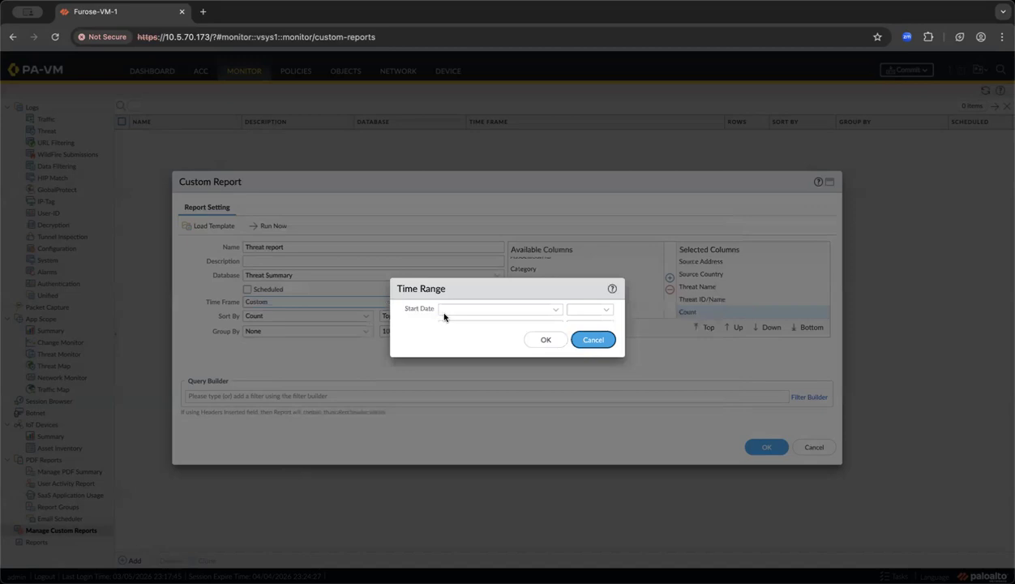
pyautogui.click(547, 307)
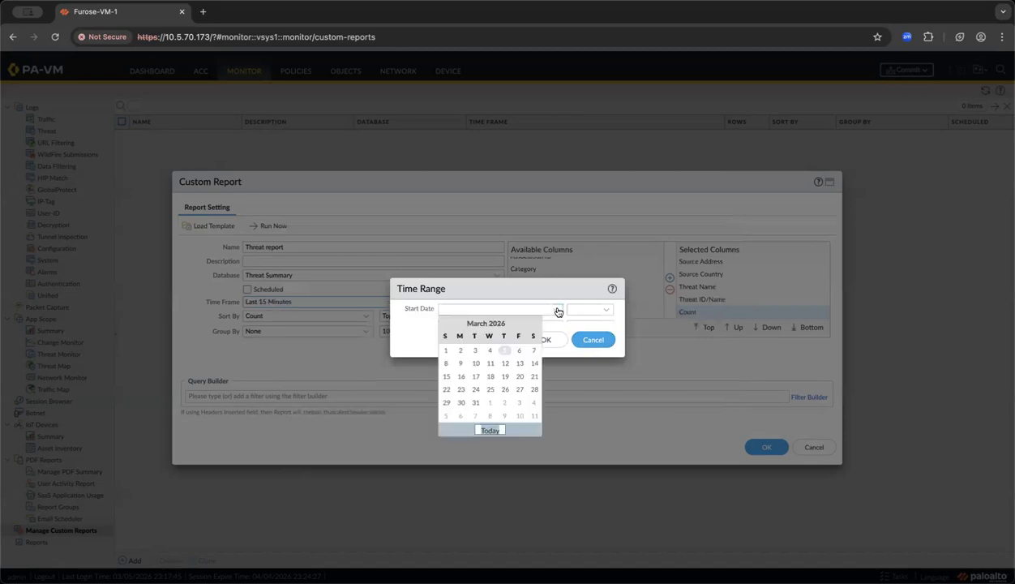
pyautogui.click(505, 354)
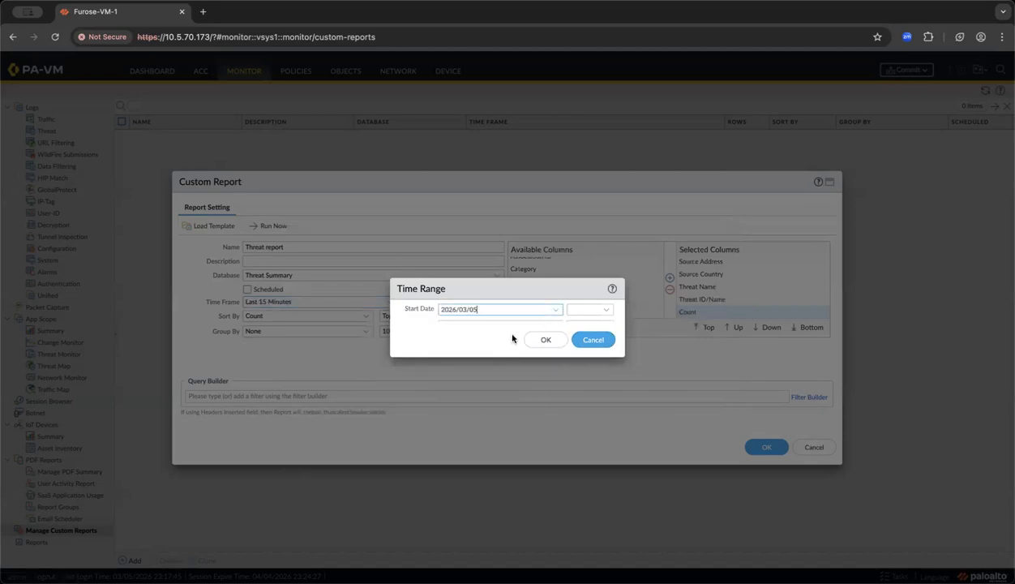
pyautogui.click(598, 309)
pyautogui.click(596, 309)
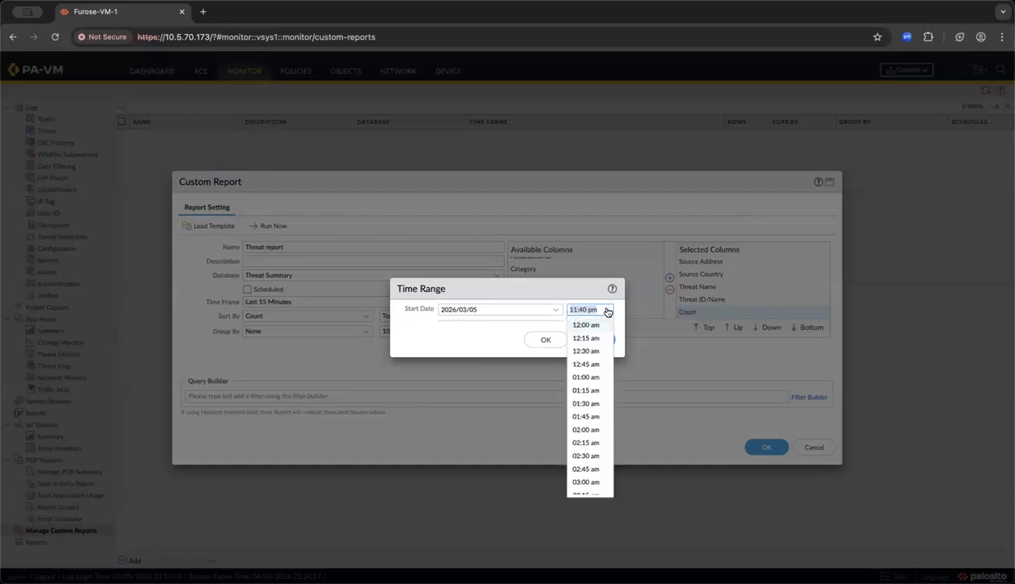
pyautogui.scroll(-15, 589, 334)
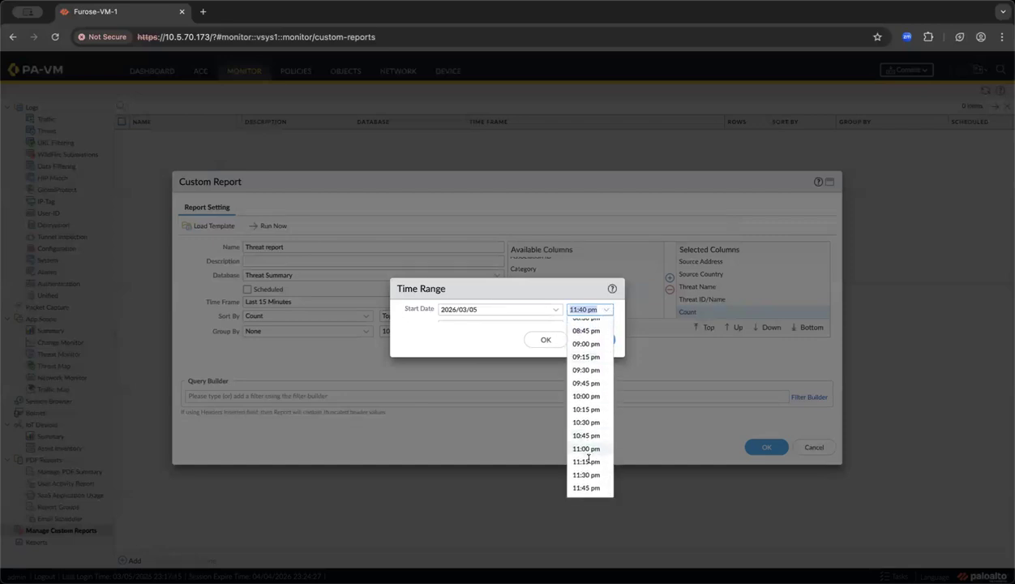
pyautogui.click(589, 477)
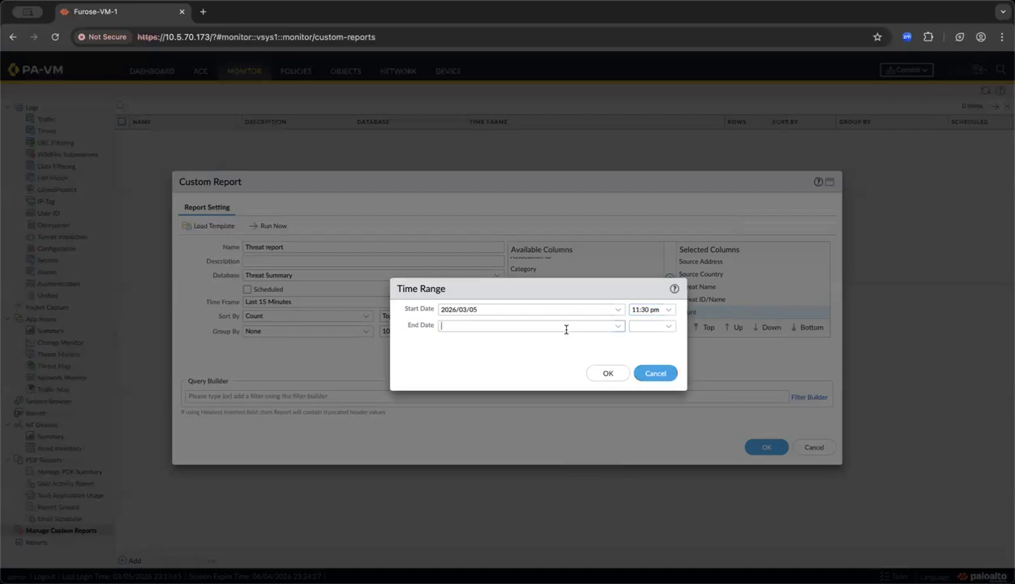
# Set the custom range's end to 2026/03/05 at 11:45 pm and apply the range
pyautogui.click(616, 326)
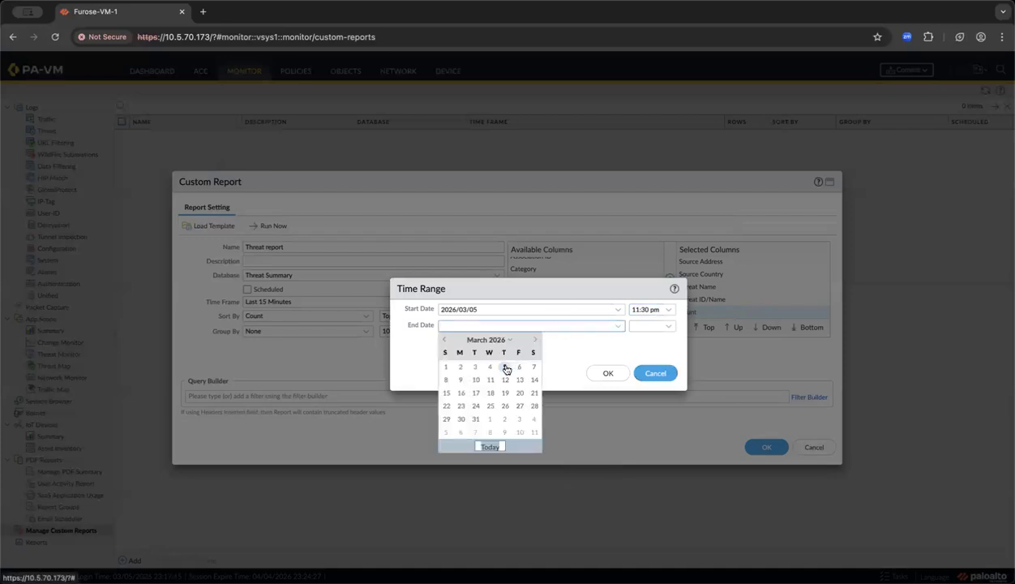
pyautogui.click(505, 366)
pyautogui.click(664, 327)
pyautogui.scroll(-10, 637, 437)
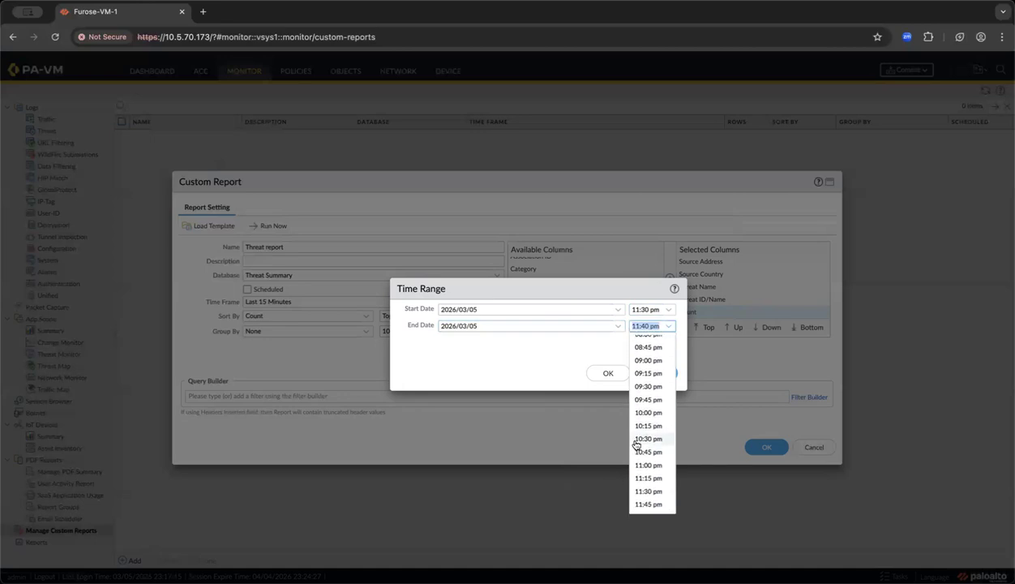
pyautogui.click(638, 501)
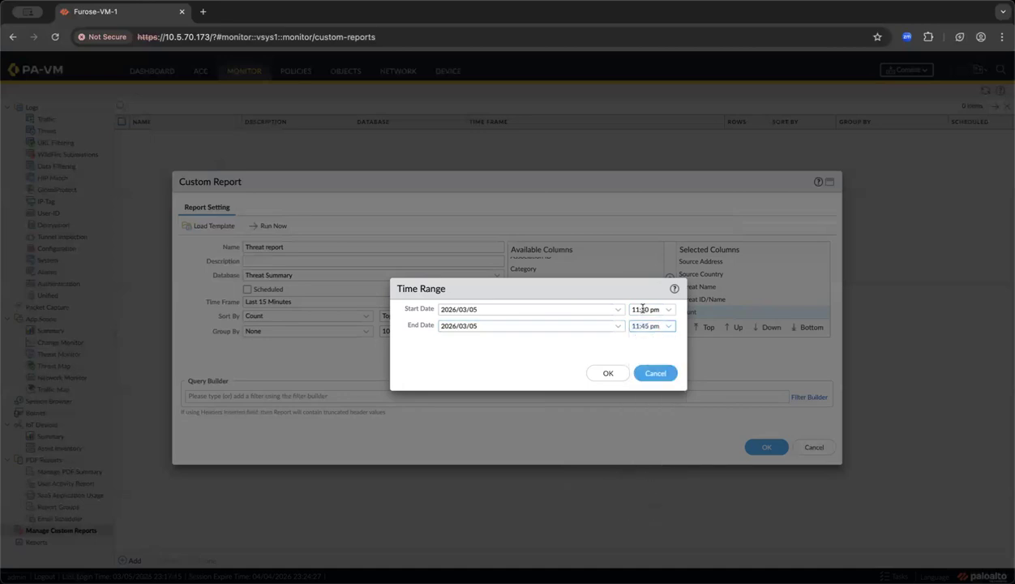
pyautogui.click(609, 374)
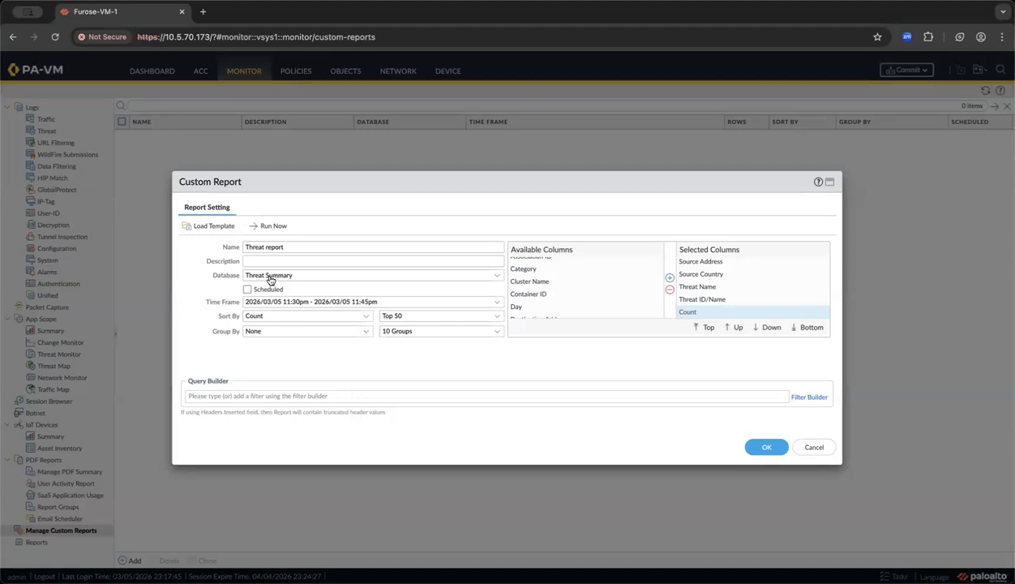
# Run the Threat report for the custom time range, and close its result view
pyautogui.click(274, 227)
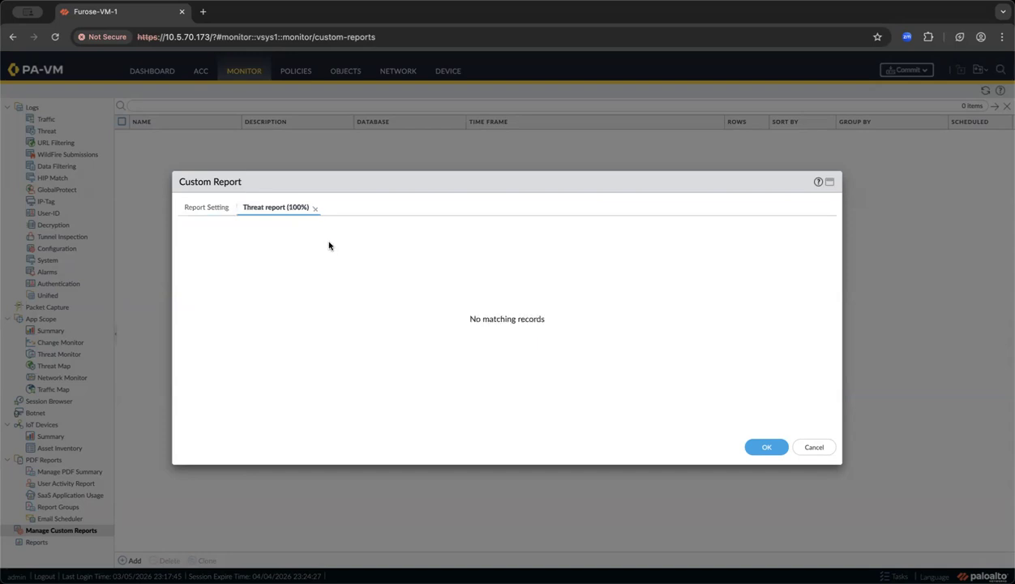
pyautogui.click(314, 208)
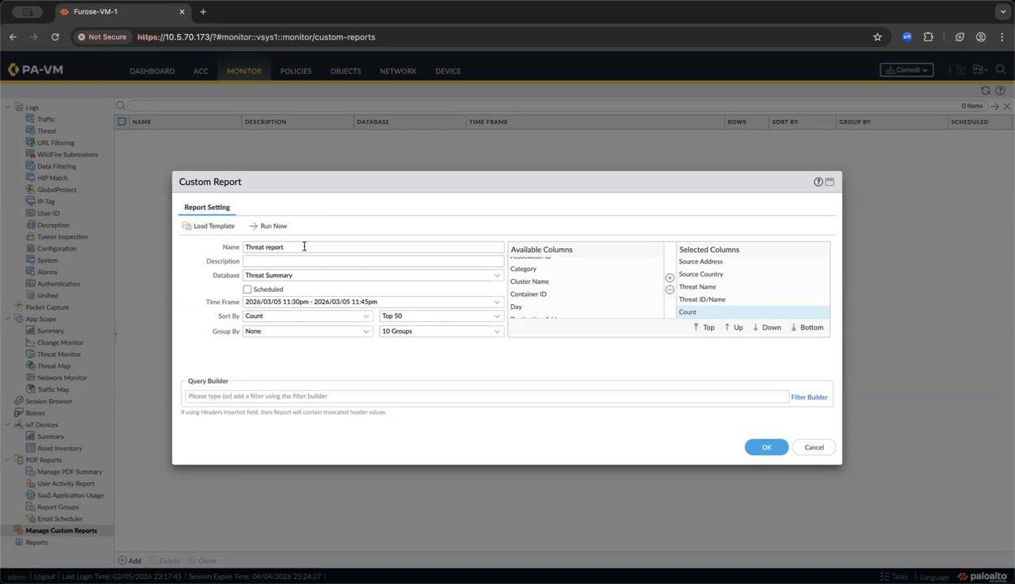
# Change the report's database to the detailed Threat log, run the report, and return to its settings
pyautogui.click(493, 275)
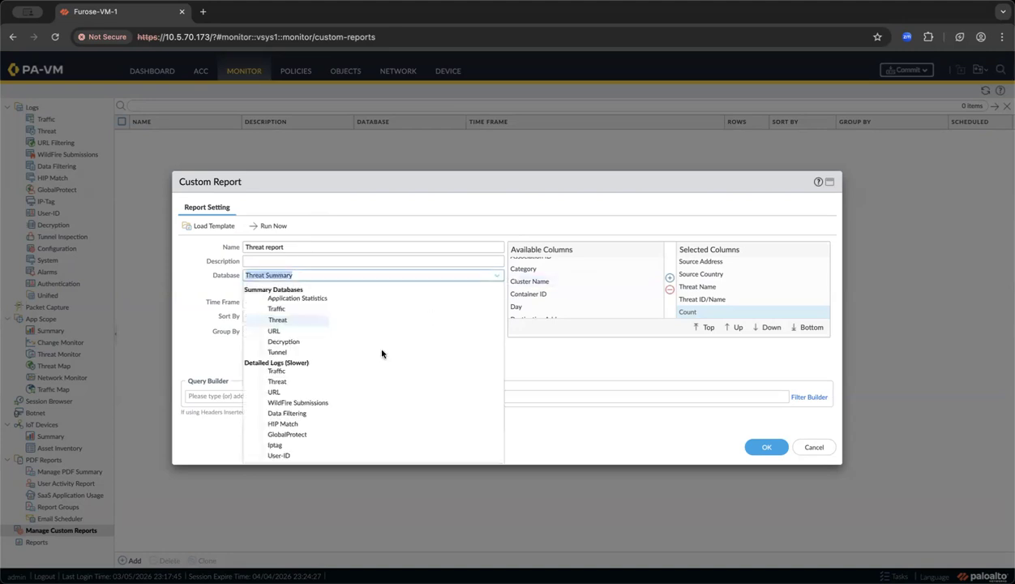
pyautogui.click(309, 389)
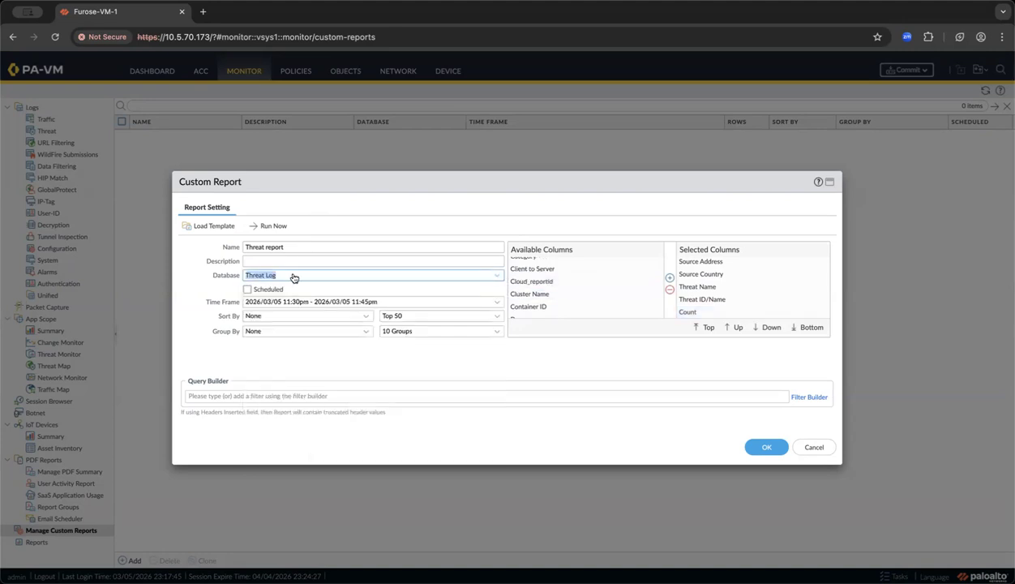
pyautogui.click(268, 226)
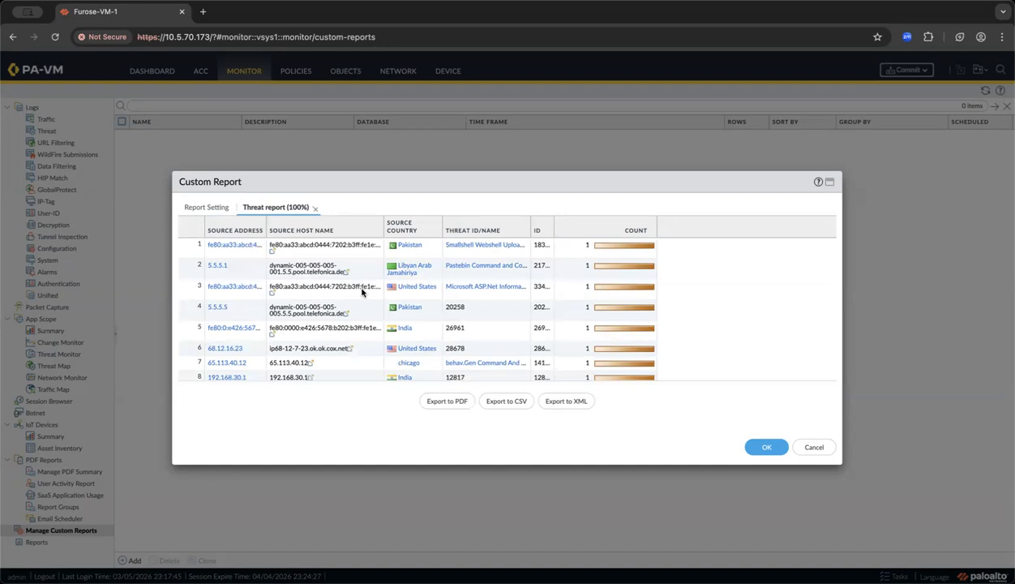
pyautogui.click(209, 205)
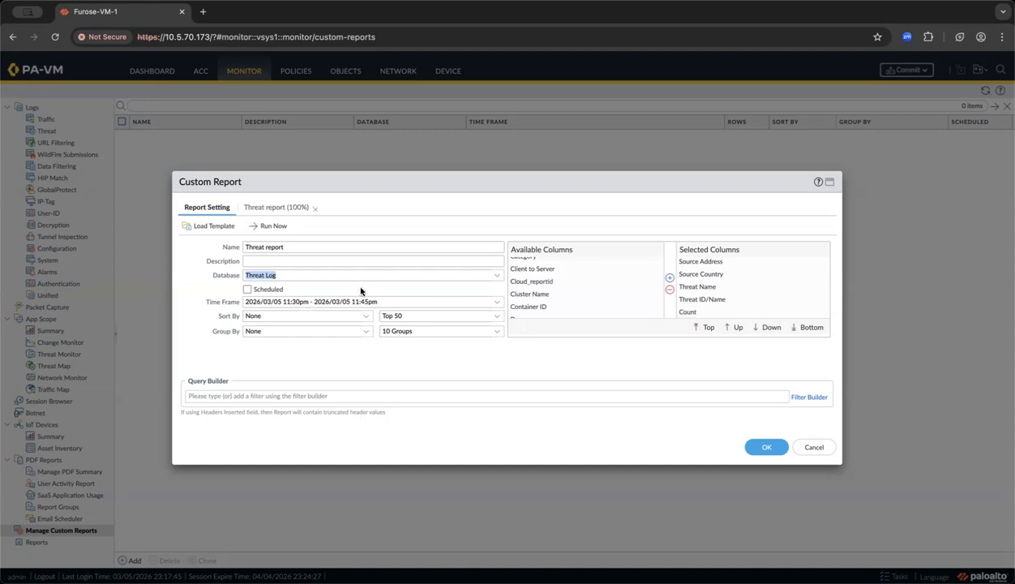
pyautogui.click(379, 282)
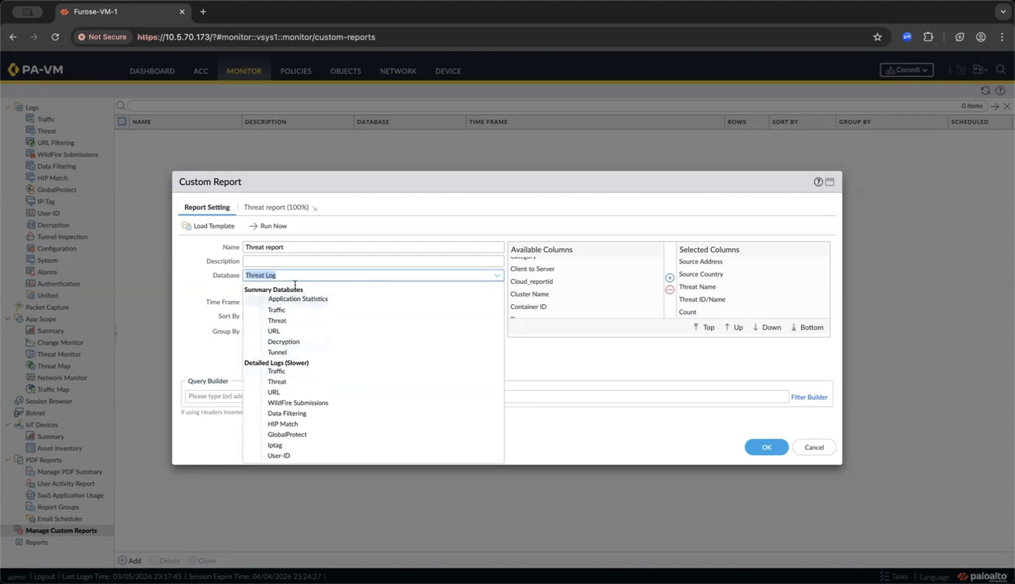
pyautogui.click(217, 284)
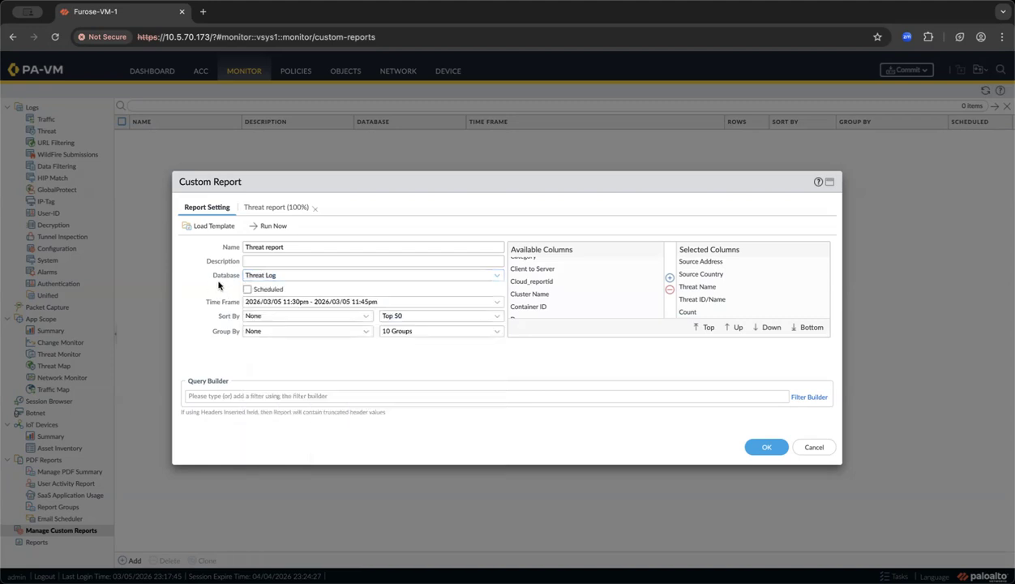
# Adjust the custom time range to start at 11:15 pm and end at 11:30 pm, and apply it
pyautogui.click(345, 300)
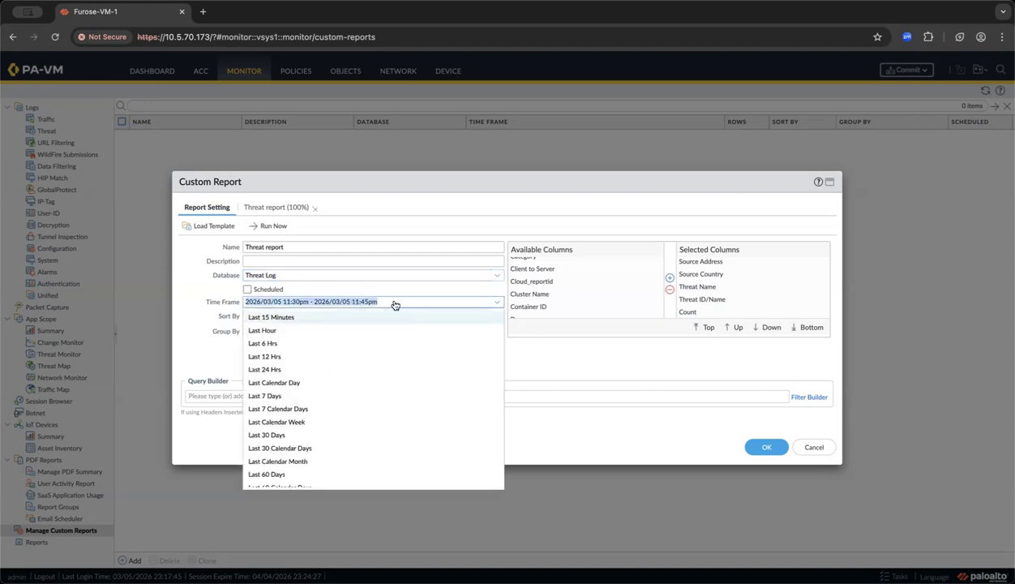
pyautogui.scroll(-5, 321, 442)
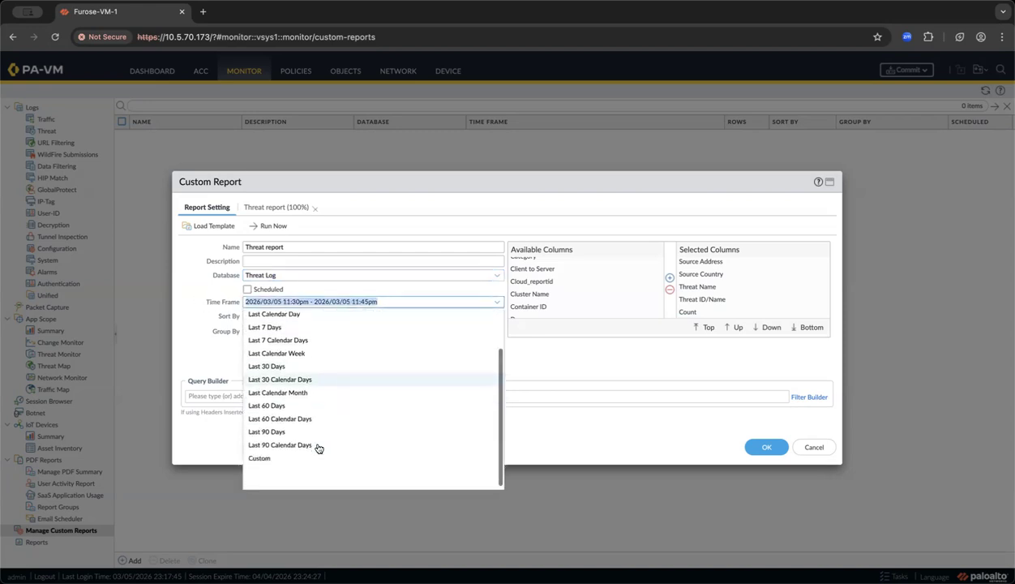
pyautogui.click(290, 478)
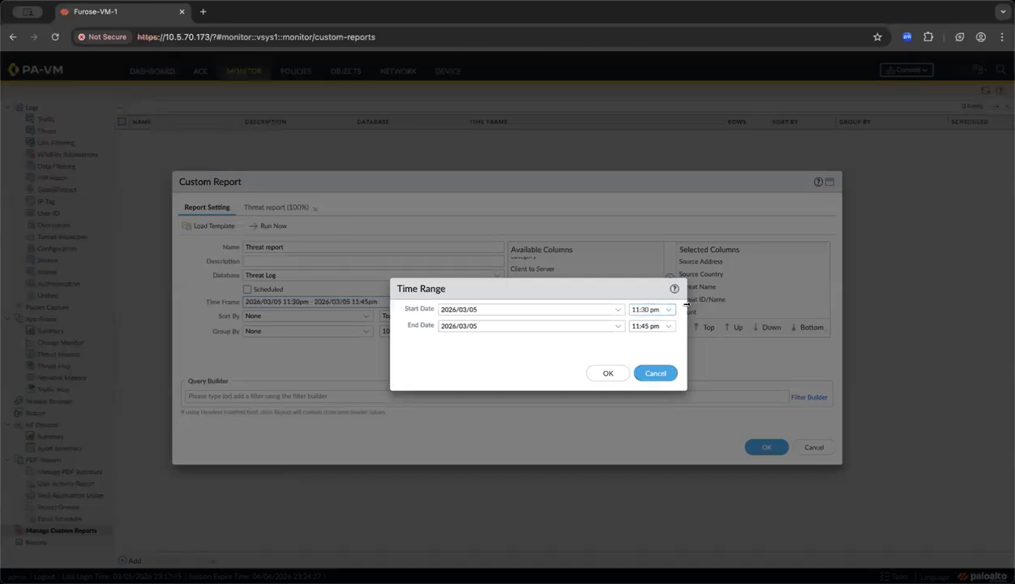
pyautogui.click(645, 309)
pyautogui.press('BackSpace')
pyautogui.write('15')
pyautogui.click(655, 330)
pyautogui.click(654, 326)
pyautogui.write(':30')
pyautogui.click(646, 343)
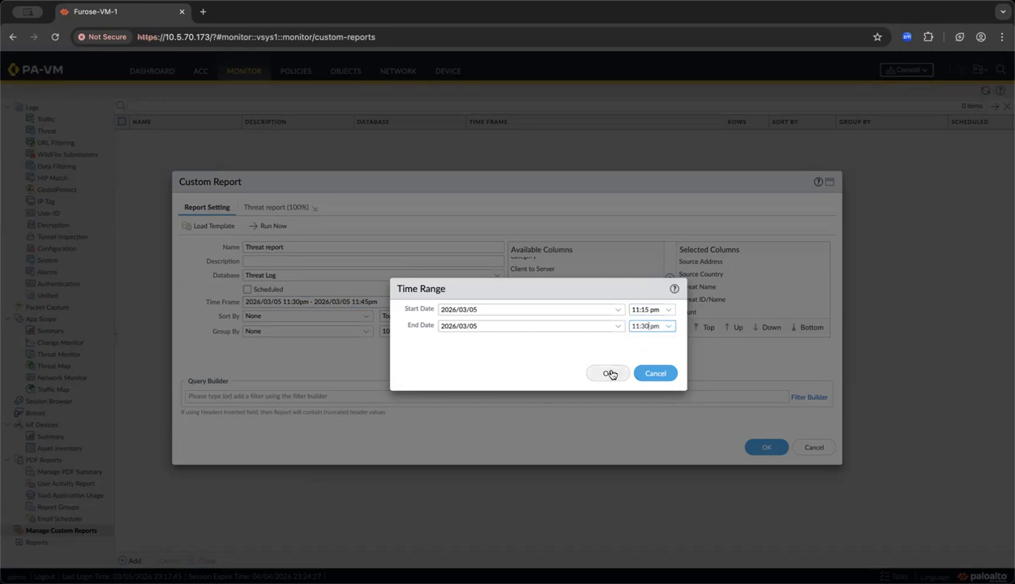
pyautogui.click(608, 373)
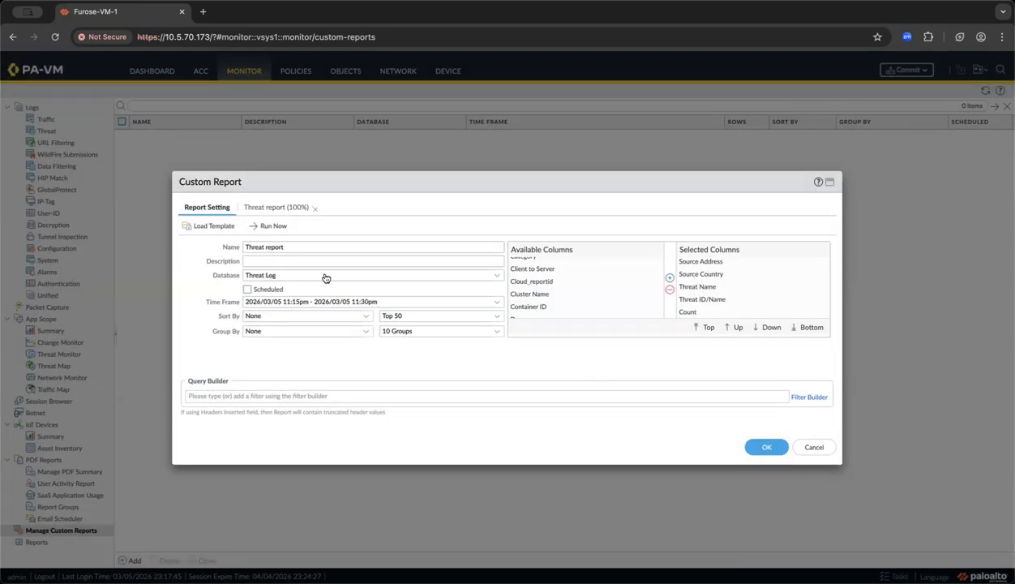
# Change the report's database to the Threat summary database, run the report, and return to its settings
pyautogui.click(481, 271)
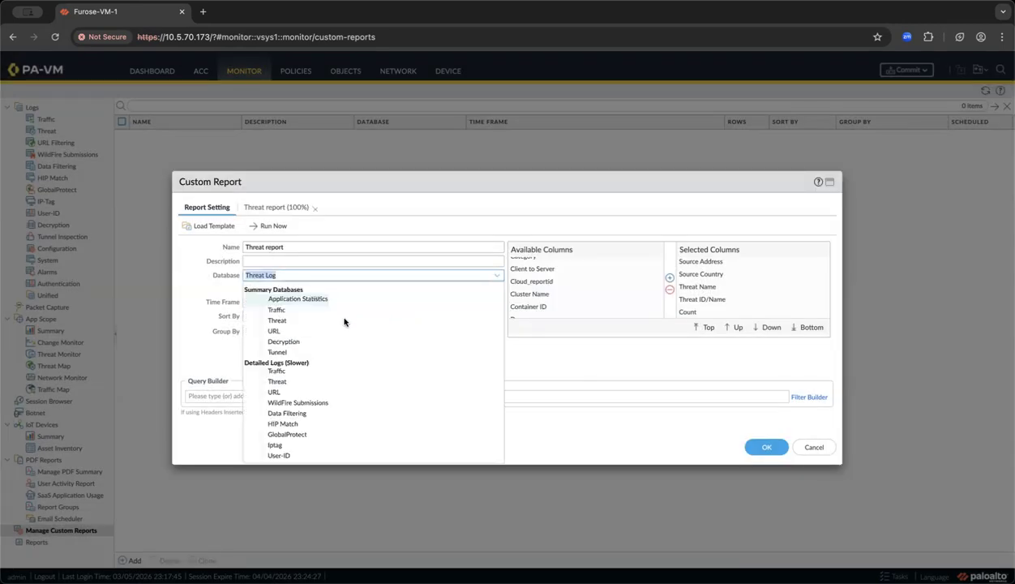
pyautogui.click(312, 320)
pyautogui.click(273, 227)
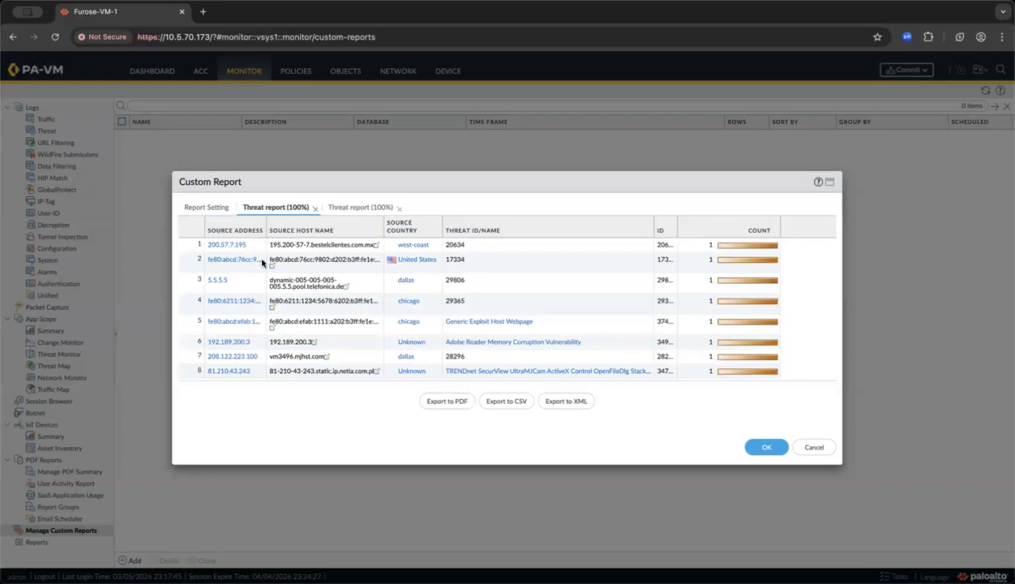
pyautogui.click(209, 208)
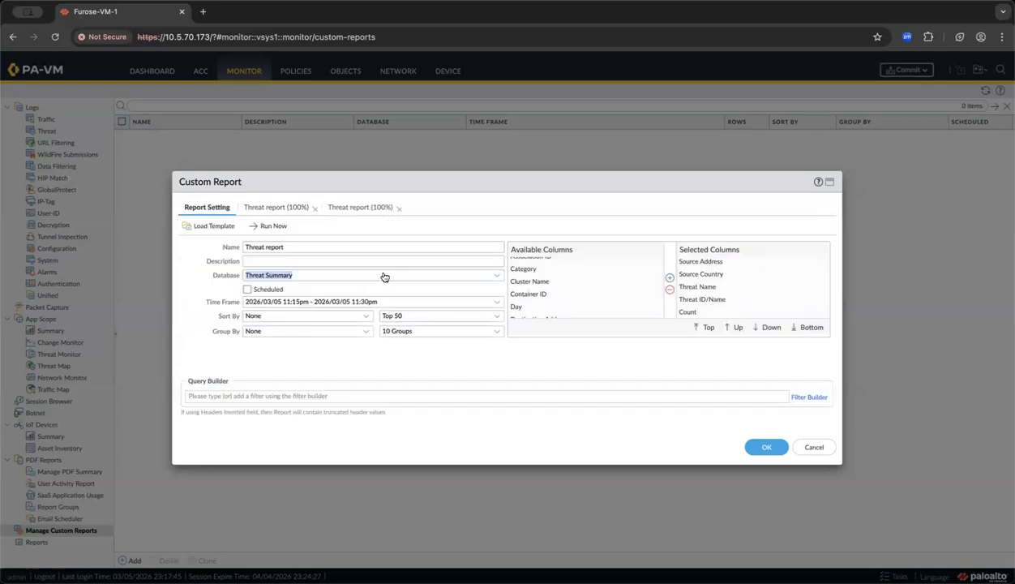
pyautogui.click(496, 276)
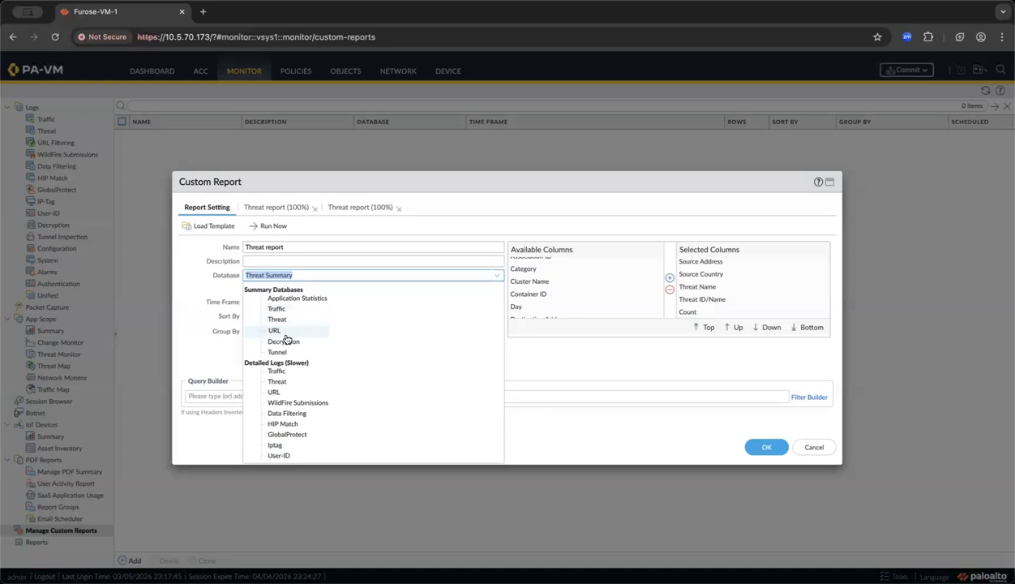
pyautogui.click(607, 367)
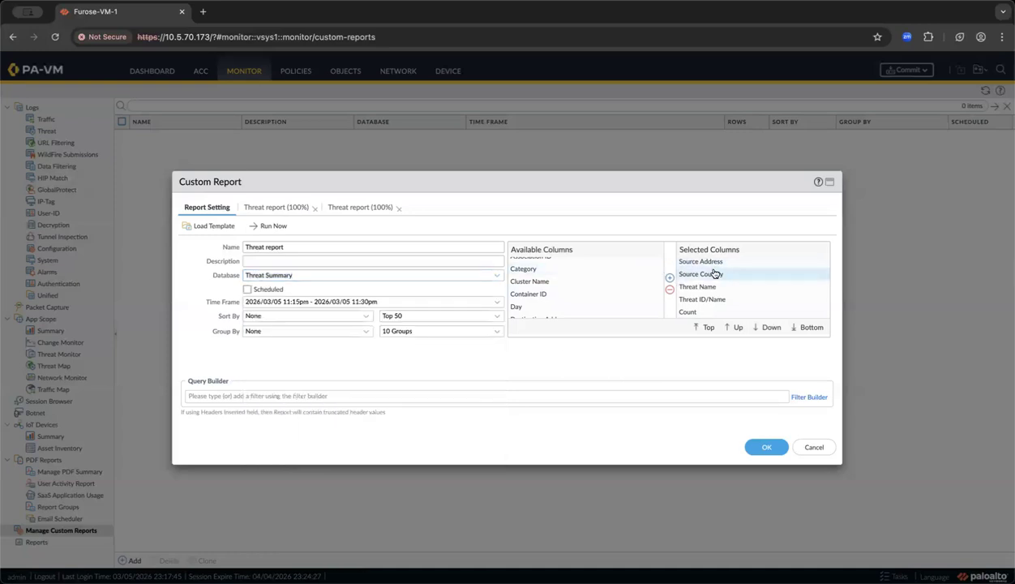